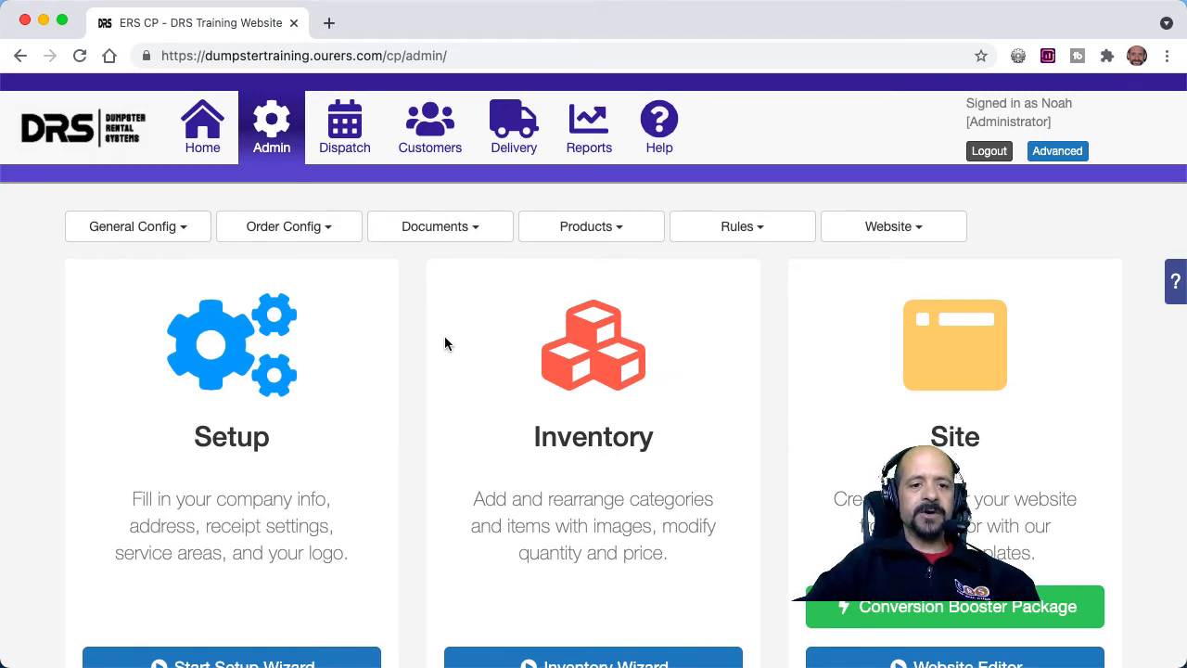
Create a new automatic text message under the admin documents and name it Reviews.
{"action": "left_click", "coordinate": [445, 236]}
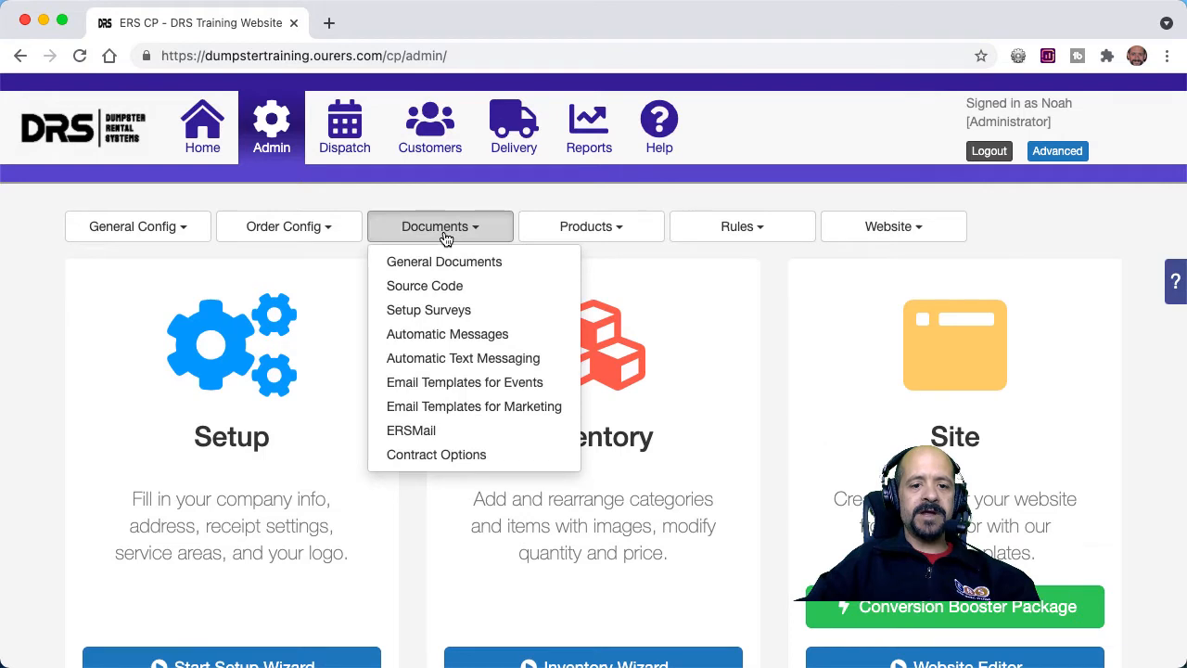
{"action": "left_click", "coordinate": [444, 360]}
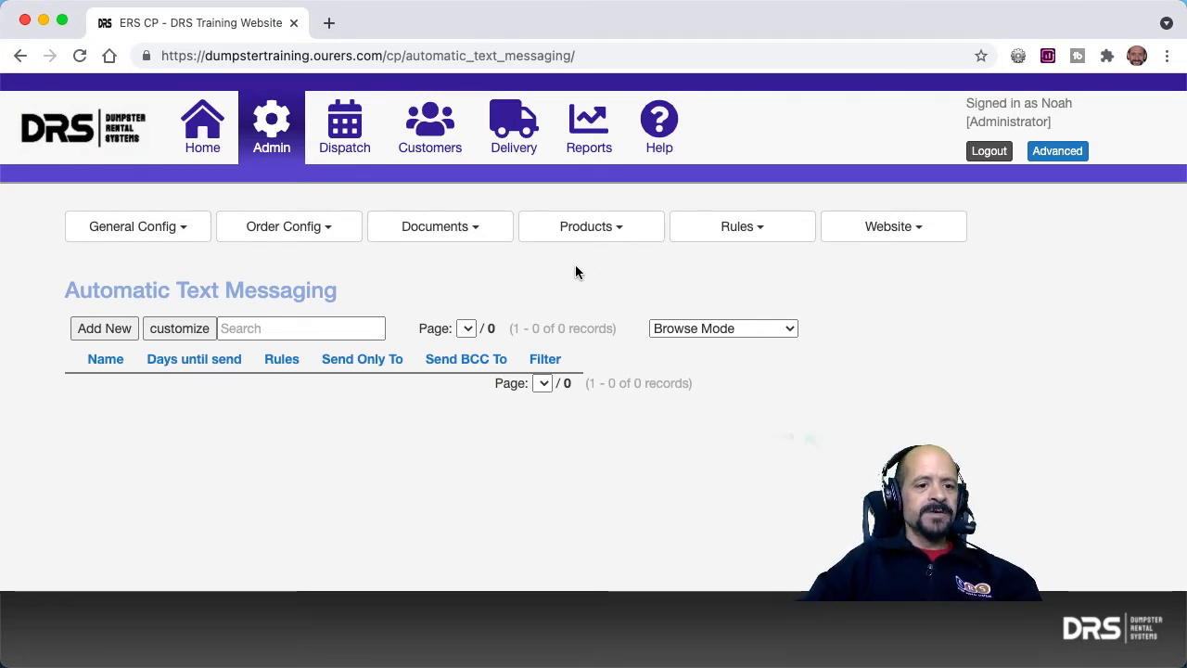
{"action": "left_click", "coordinate": [103, 328]}
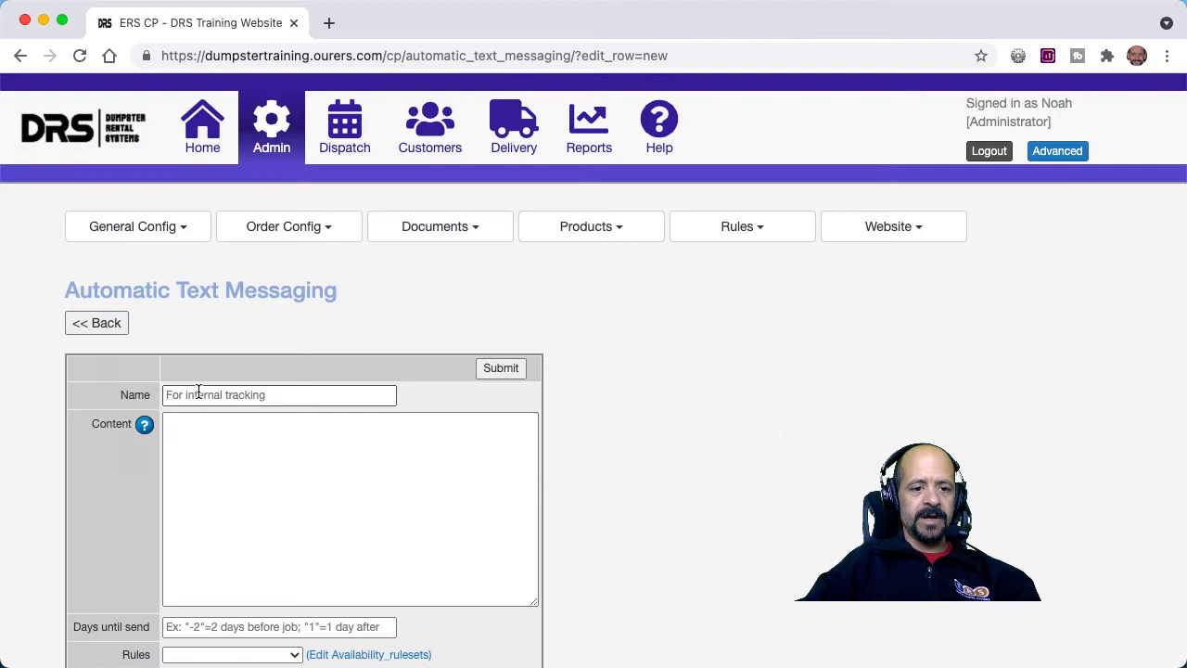
{"action": "left_click", "coordinate": [198, 392]}
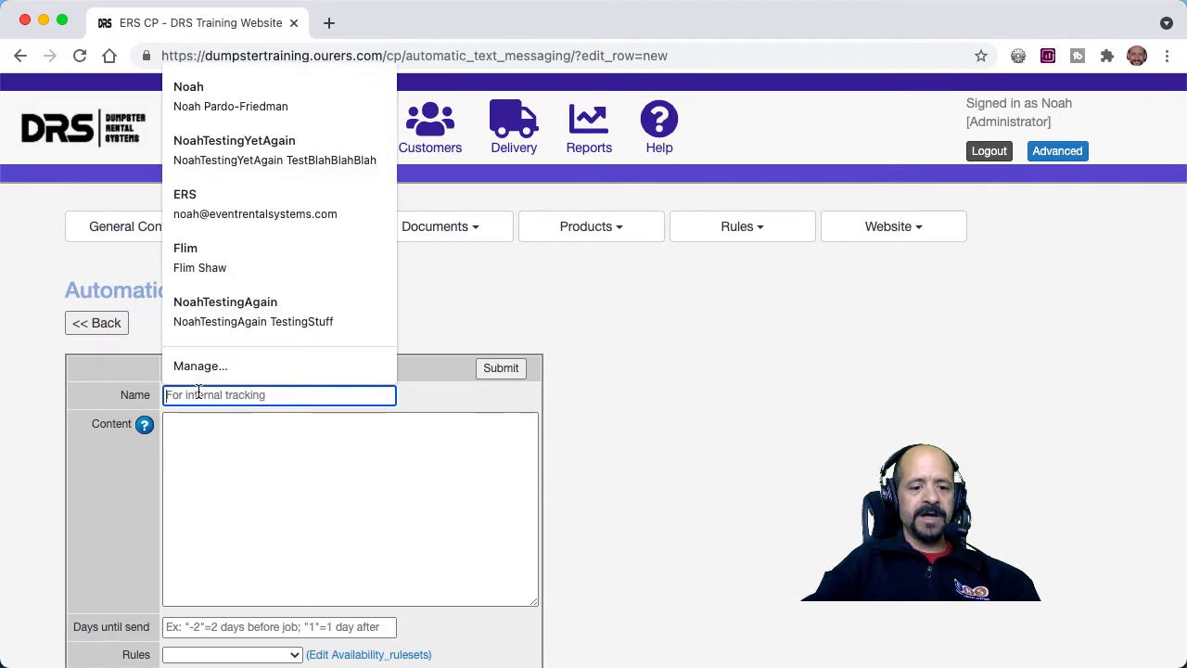
{"action": "type", "text": "revie"}
{"action": "key", "text": "BackSpace"}
{"action": "key", "text": "BackSpace"}
{"action": "key", "text": "BackSpace"}
{"action": "key", "text": "BackSpace"}
{"action": "key", "text": "BackSpace"}
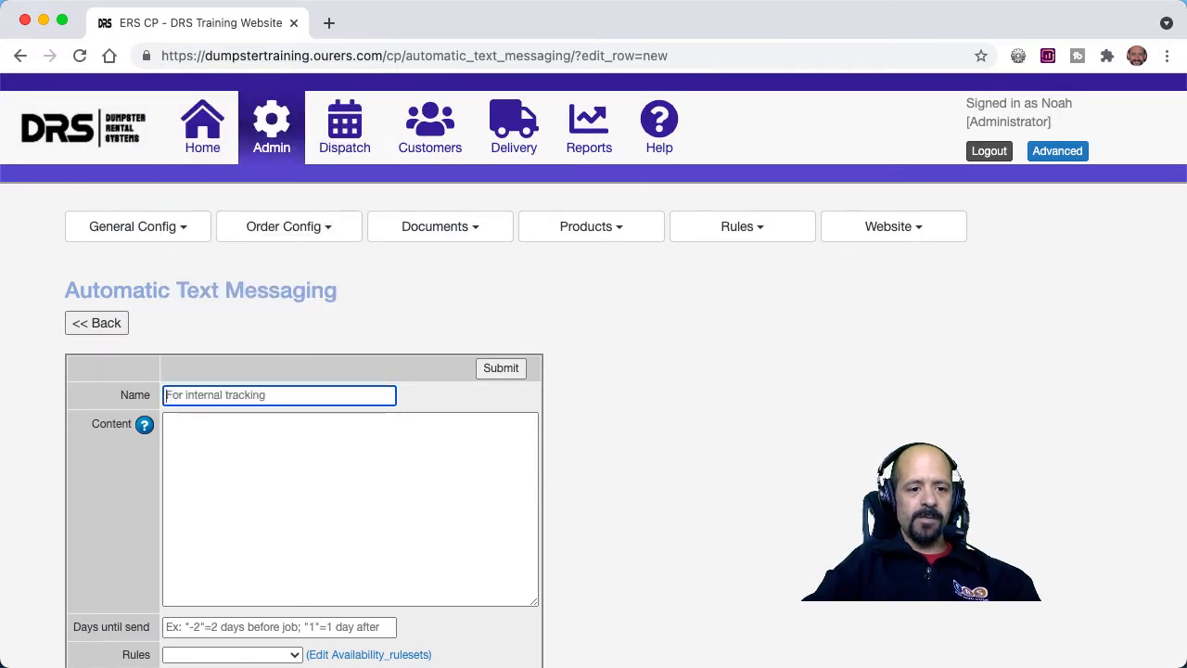
{"action": "type", "text": "Reviews"}
Write content greeting [customer:firstname], introducing the sender from [setting:company_name], hoping they were happy with the service, and asking for a review via the links below.
{"action": "scroll", "coordinate": [594, 371], "scroll_direction": "down", "scroll_amount": 5}
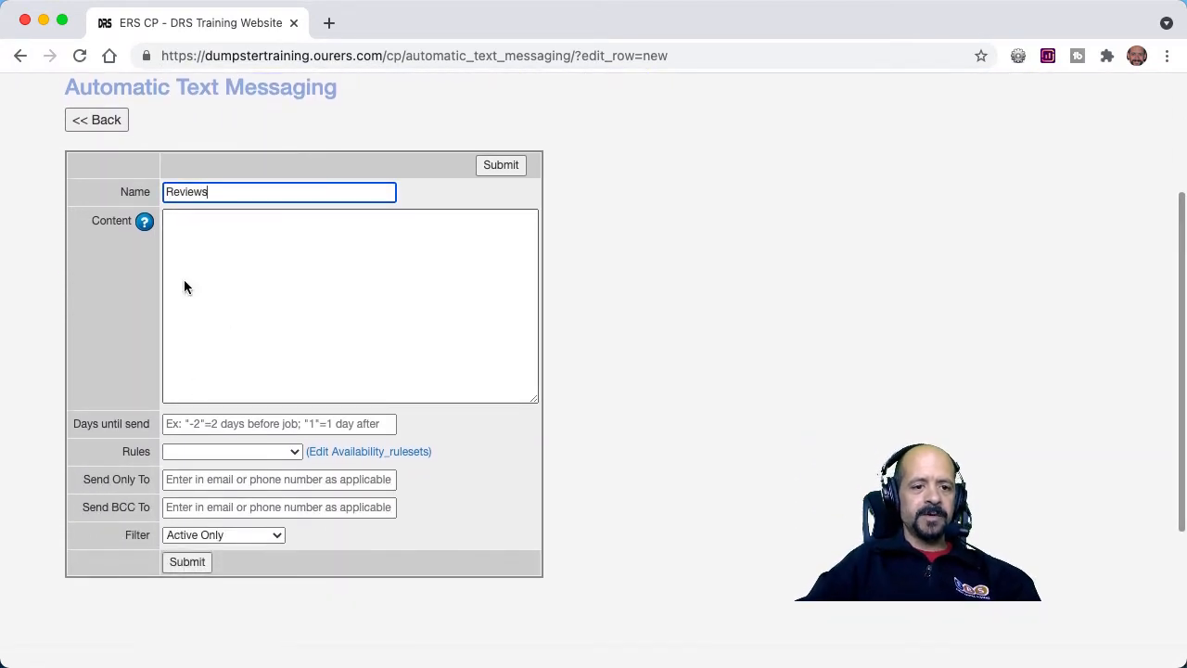
{"action": "left_click", "coordinate": [203, 226]}
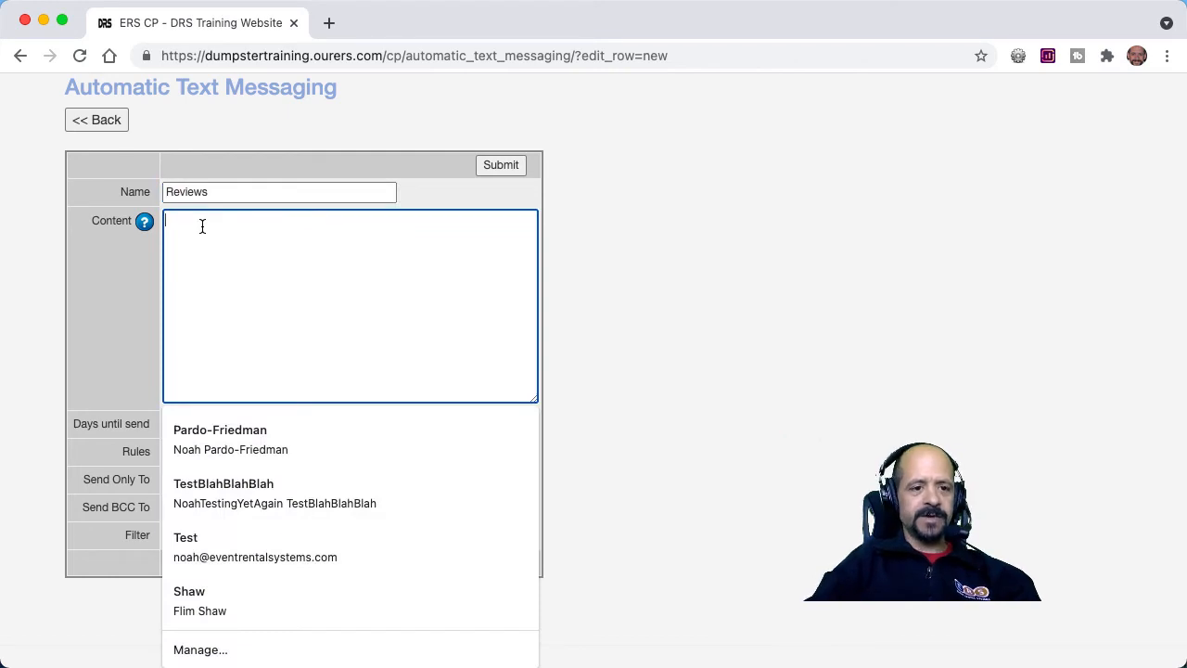
{"action": "type", "text": "Hi [customer:firstname"}
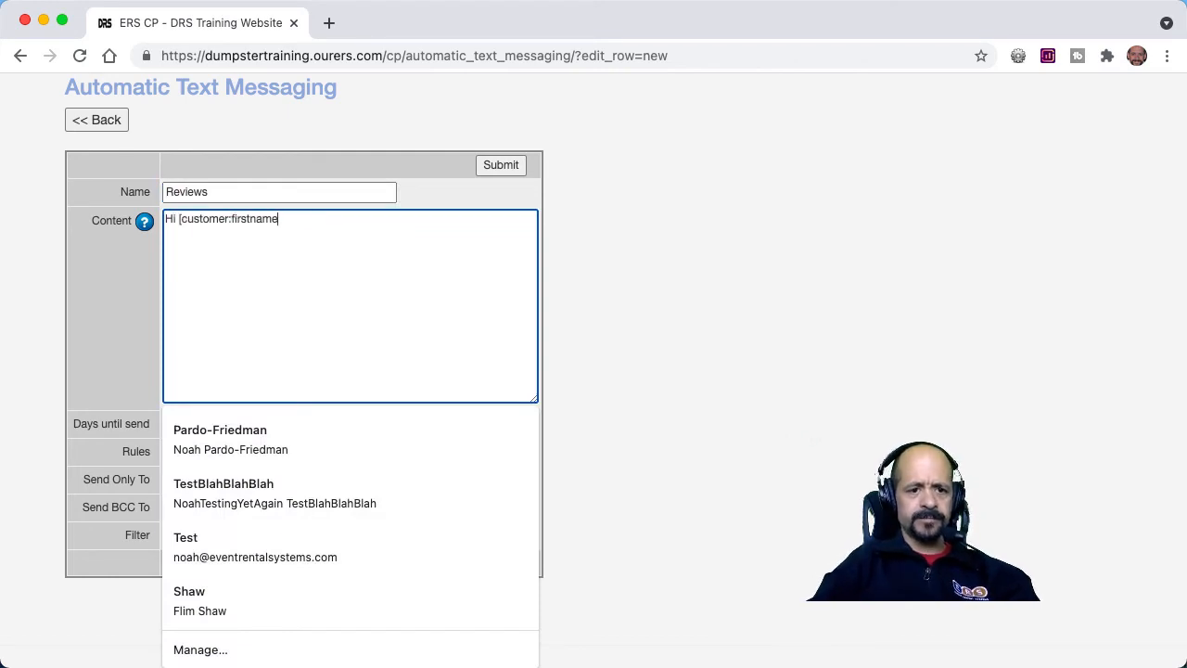
{"action": "type", "text": "], this is Noah from"}
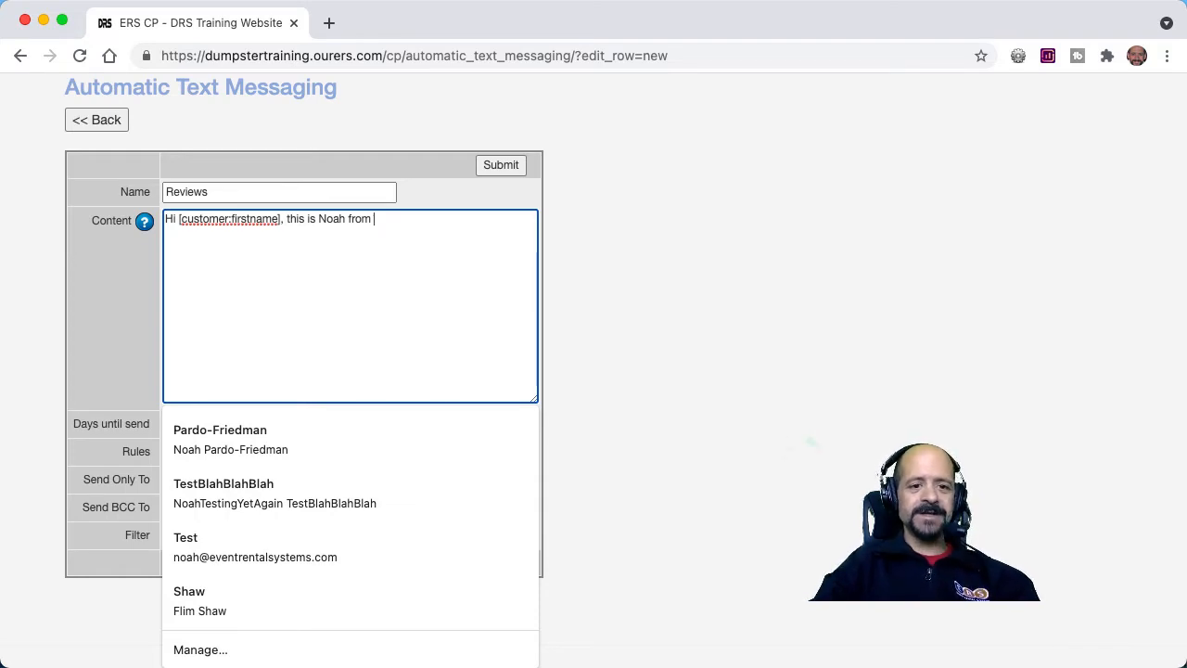
{"action": "type", "text": "[setting:company_name]. Hope you were happy with our service! "}
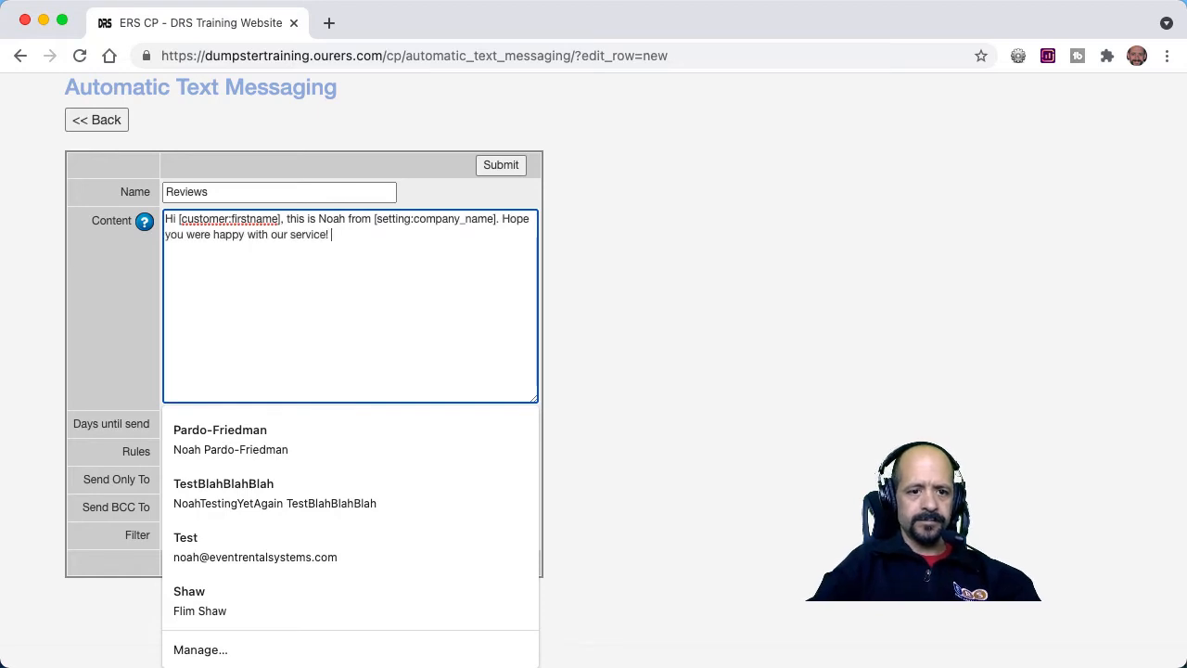
{"action": "type", "text": "If so, it would be super helpful to me if you'd click on one of the links below to leave us a review."}
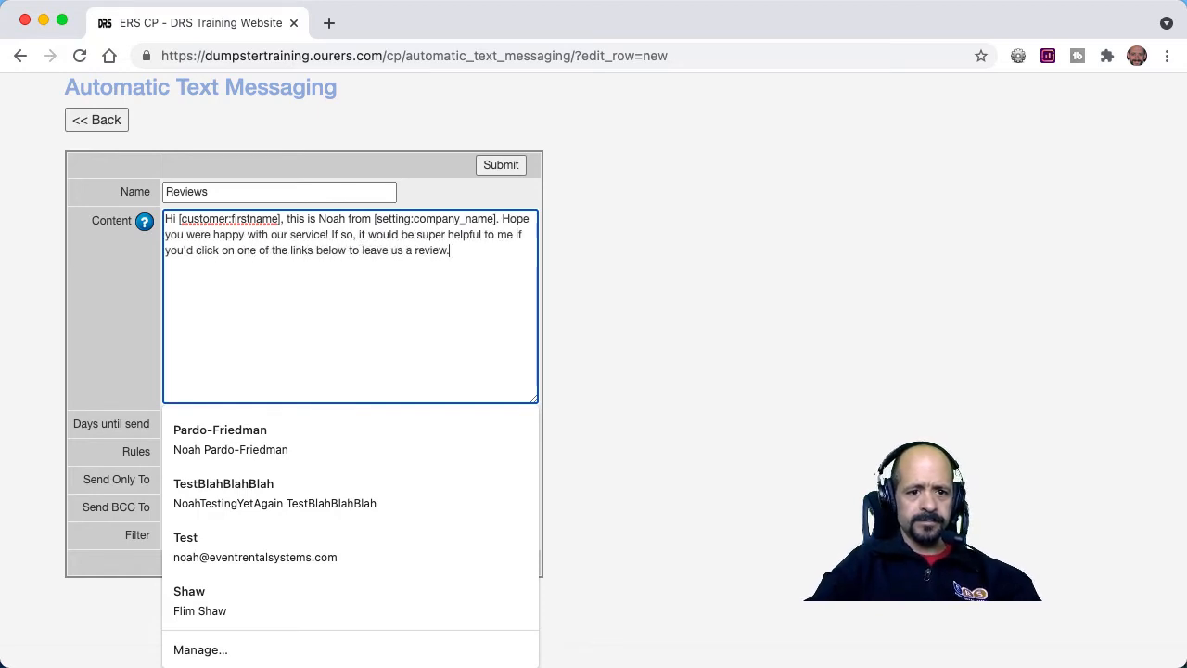
Add a "Fully satisfied:" label below the opening paragraph of the message, separated by a blank line.
{"action": "key", "text": "Return"}
{"action": "key", "text": "Return"}
{"action": "type", "text": "Fully satisfied:"}
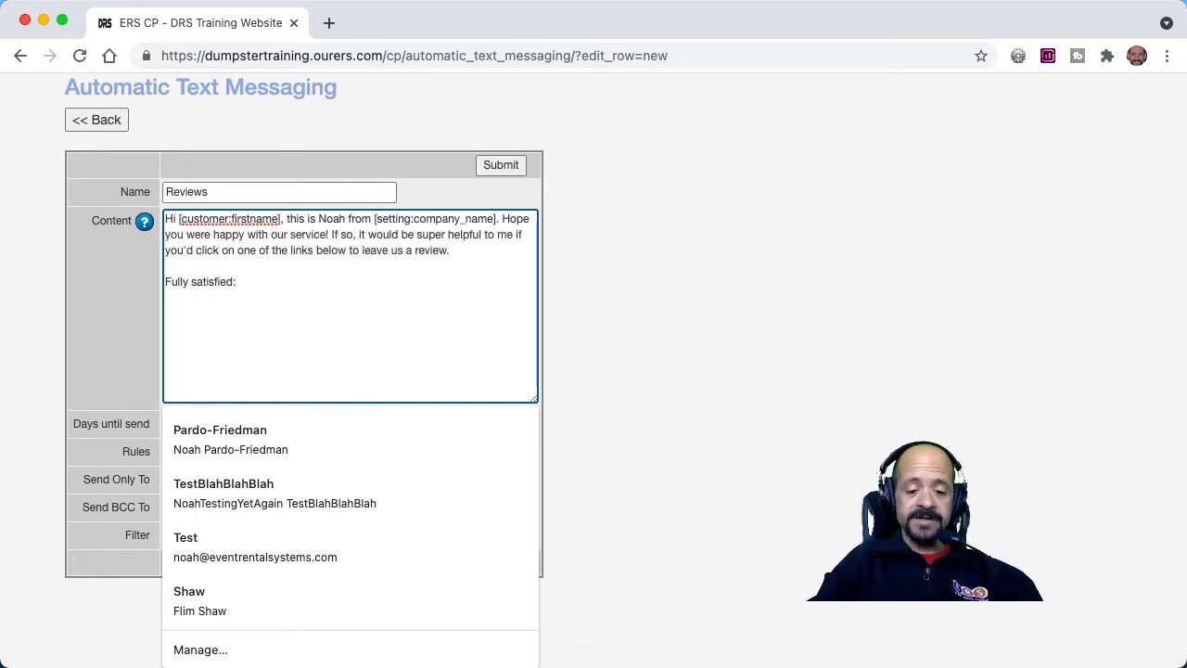
Go to business.google.com in a new browser tab and open the shareable review form for the Sing Your Heart Out profile.
{"action": "key", "text": "super+t"}
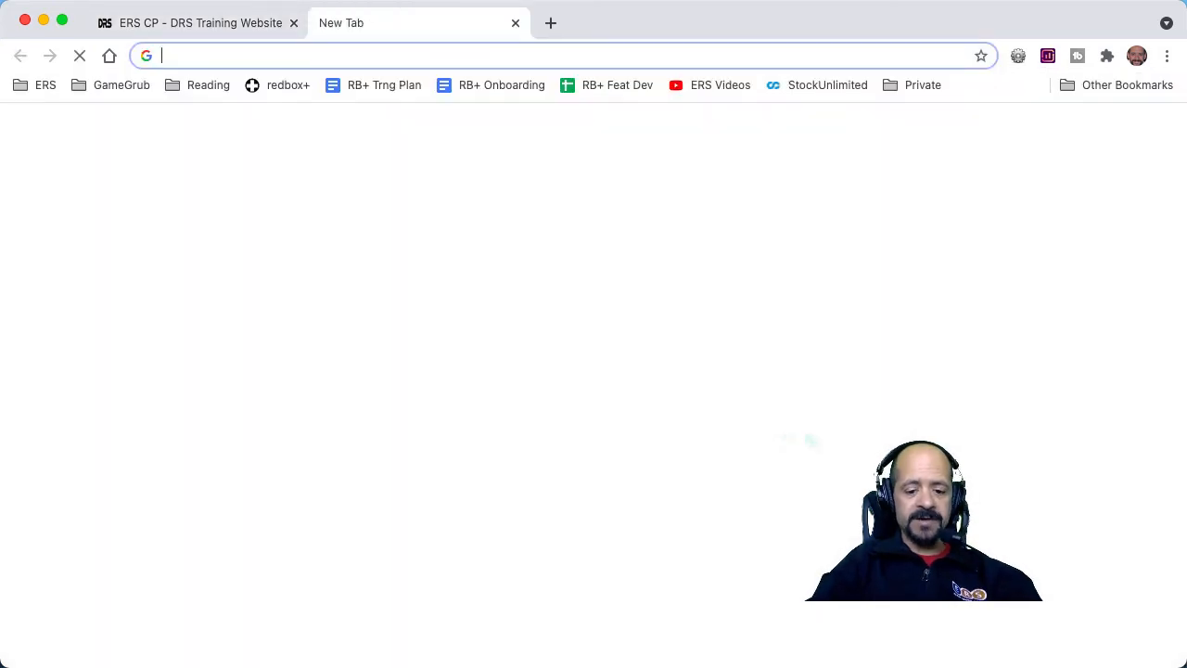
{"action": "type", "text": "busin"}
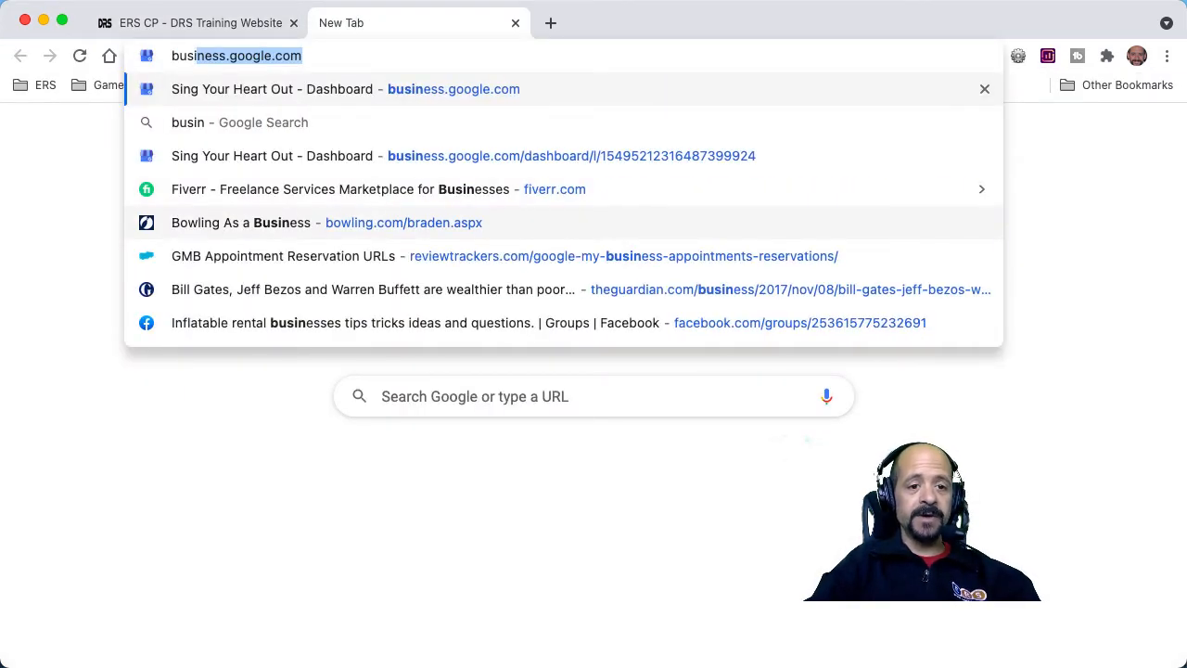
{"action": "key", "text": "Return"}
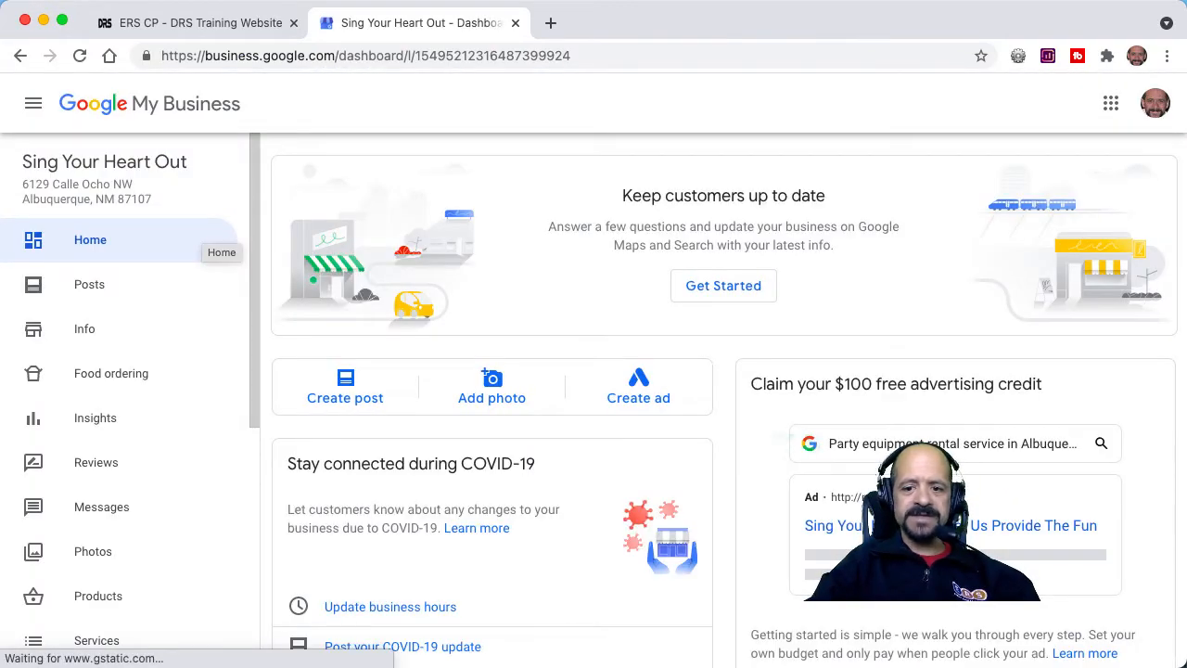
{"action": "scroll", "coordinate": [717, 500], "scroll_direction": "down", "scroll_amount": 2}
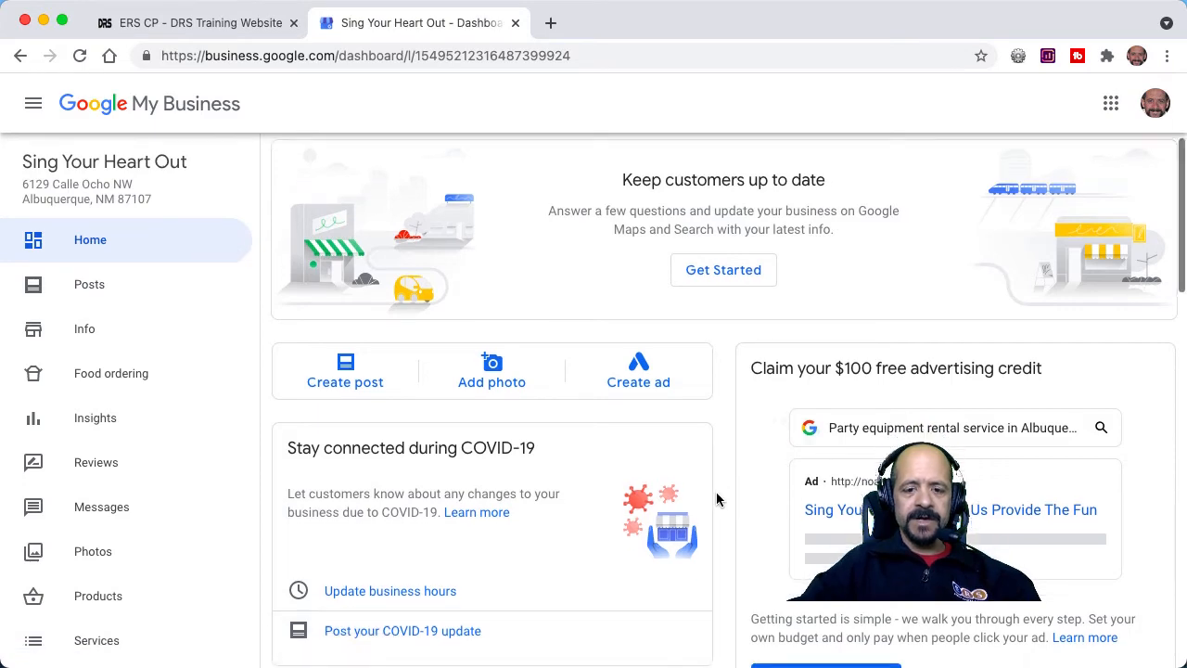
{"action": "scroll", "coordinate": [717, 499], "scroll_direction": "down", "scroll_amount": 5}
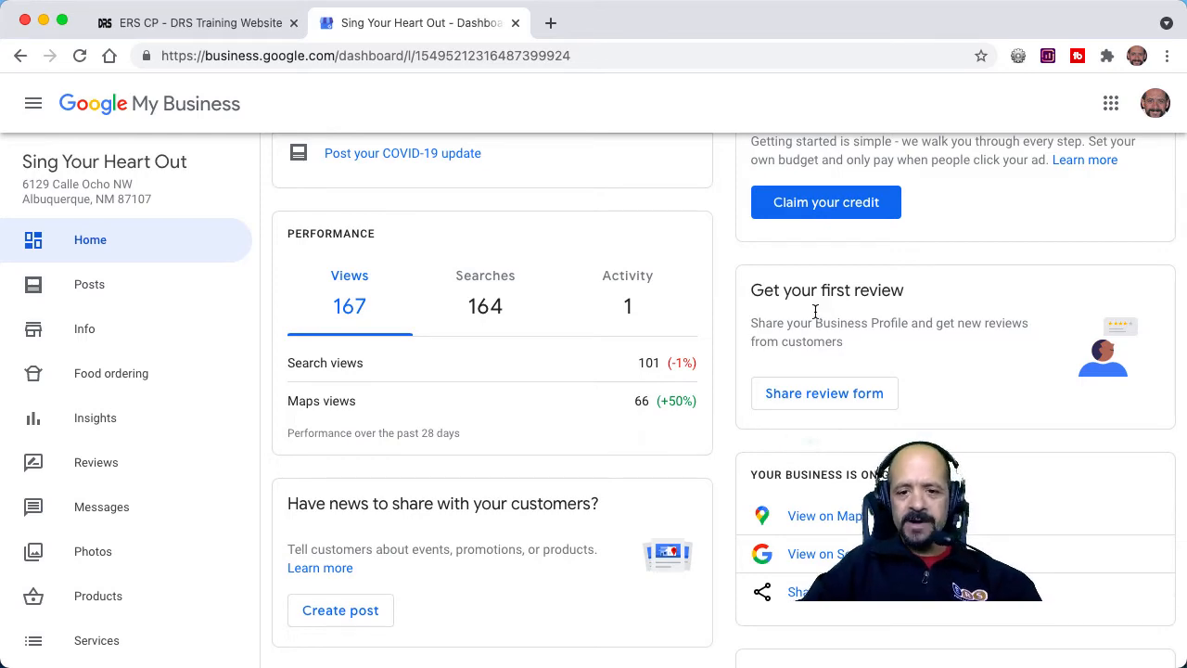
{"action": "left_click", "coordinate": [806, 395]}
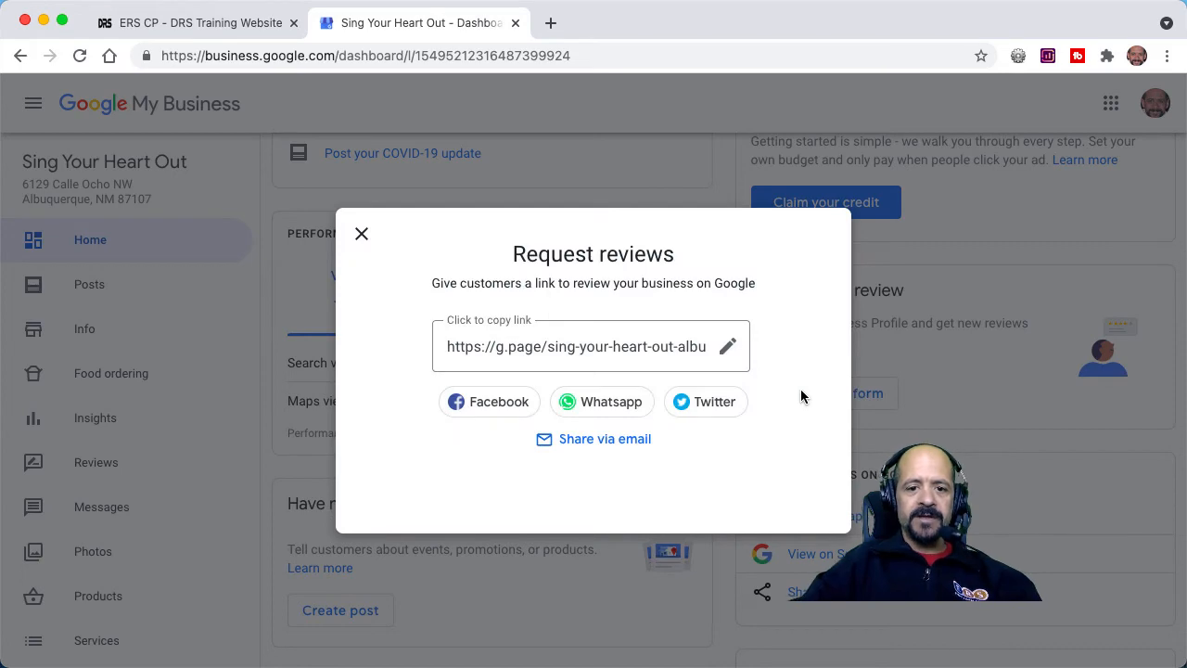
Apply the profile short name sing-your-heart-out-albuquerque and copy the review request link.
{"action": "left_click", "coordinate": [727, 347]}
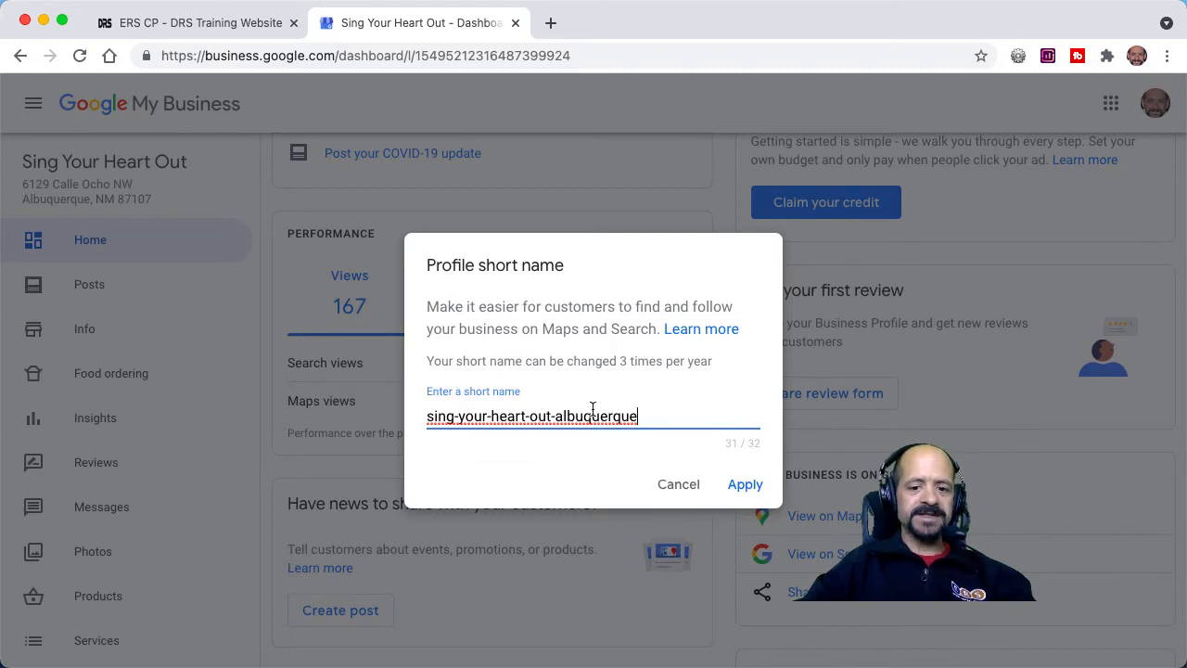
{"action": "left_click", "coordinate": [743, 482]}
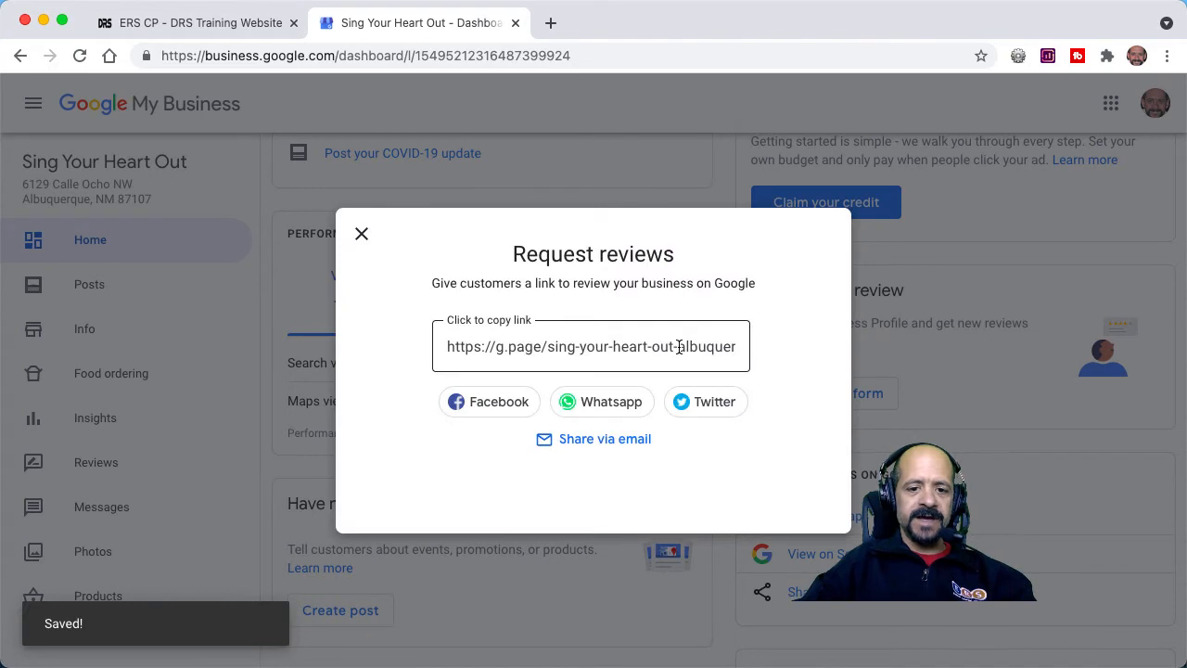
{"action": "left_click", "coordinate": [679, 346]}
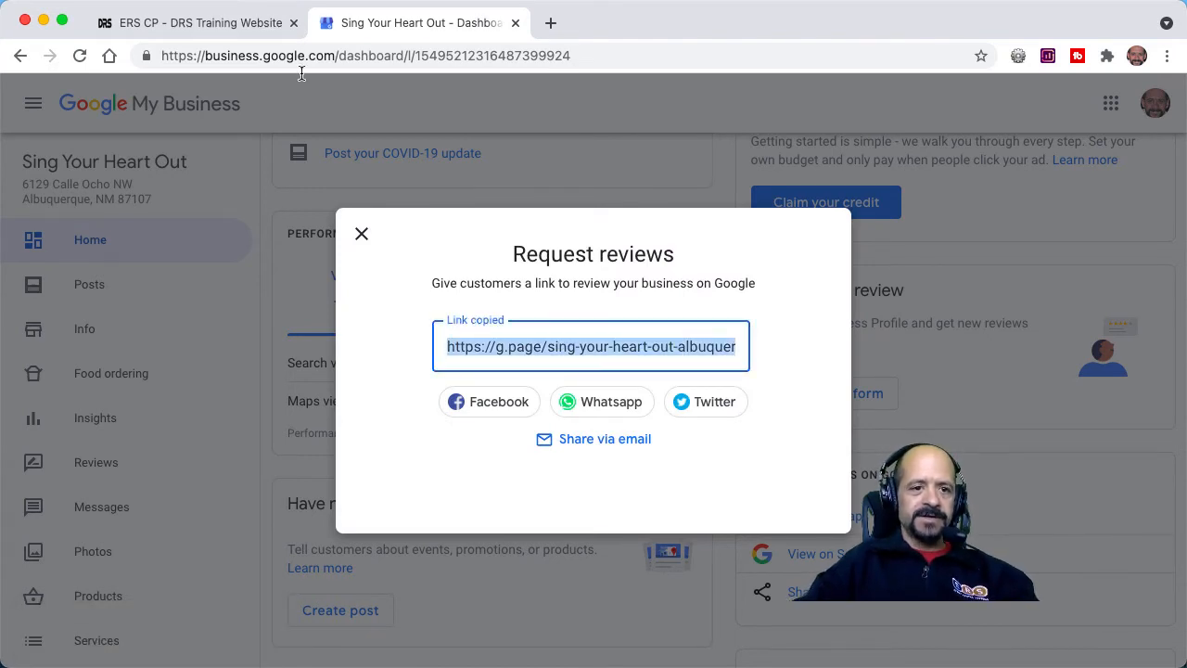
Back in the text message form, paste the Google review link after "Fully satisfied:" and add a separate "Needs improvement:" label below it.
{"action": "left_click", "coordinate": [246, 24]}
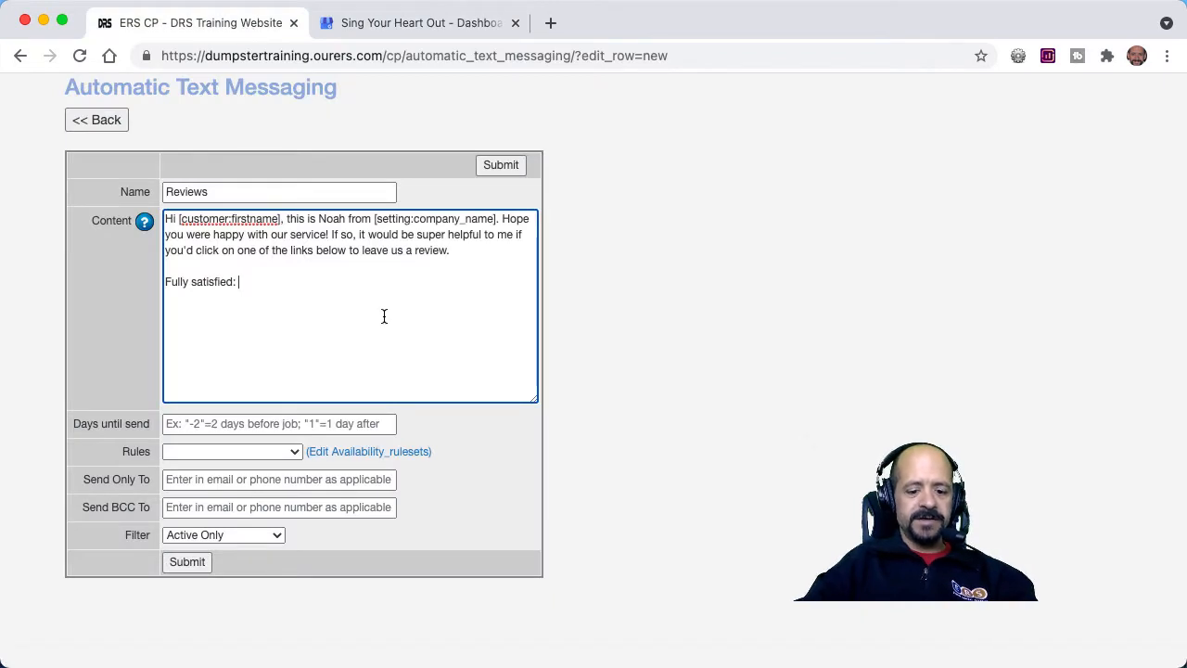
{"action": "key", "text": "super+v"}
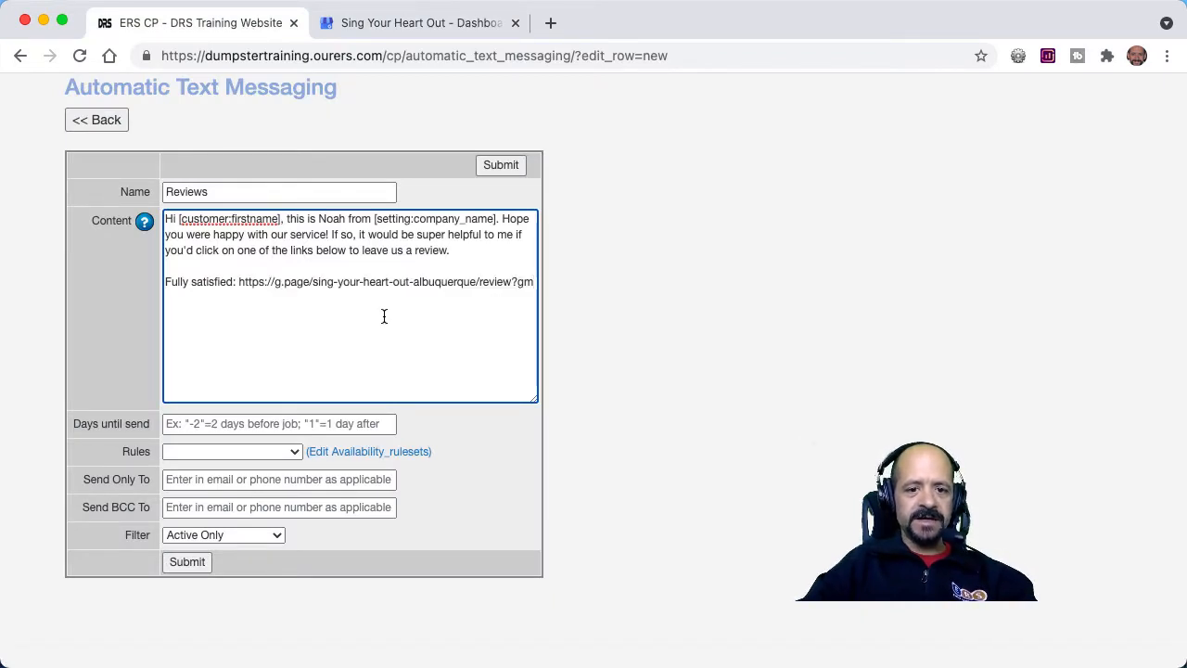
{"action": "key", "text": "Return"}
{"action": "key", "text": "Return"}
{"action": "type", "text": "Needs improvement:"}
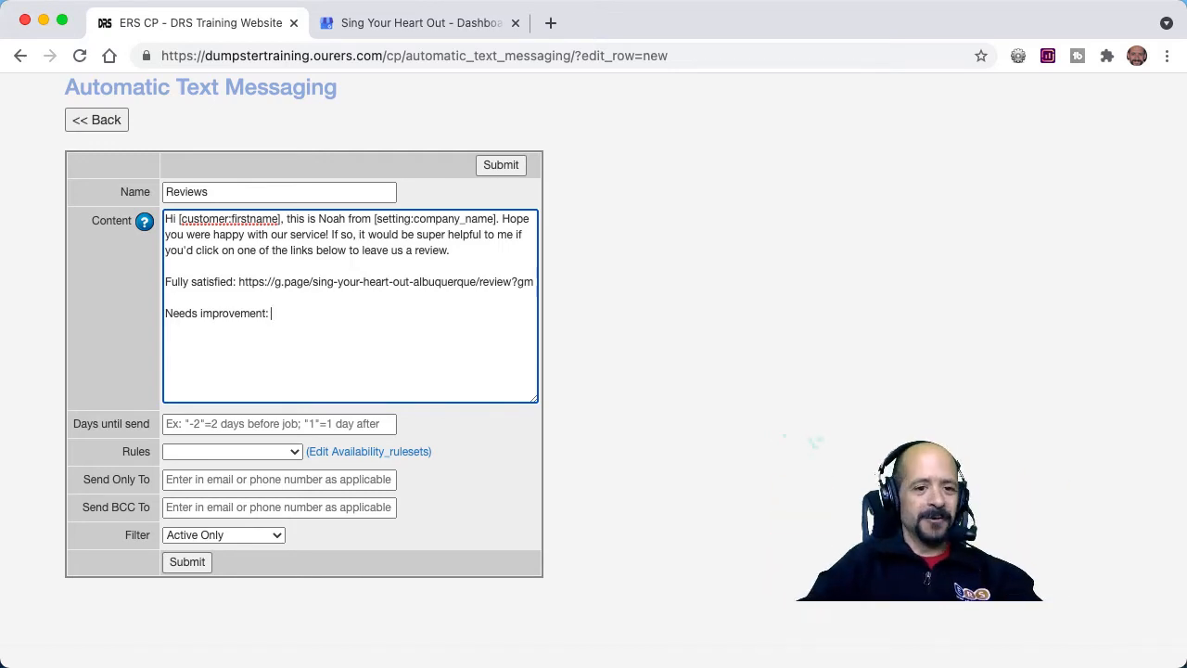
Open the Automatic Messages page in a new browser tab, keeping the text message form open, and open the Survey Letter for editing.
{"action": "scroll", "coordinate": [383, 314], "scroll_direction": "up", "scroll_amount": 5}
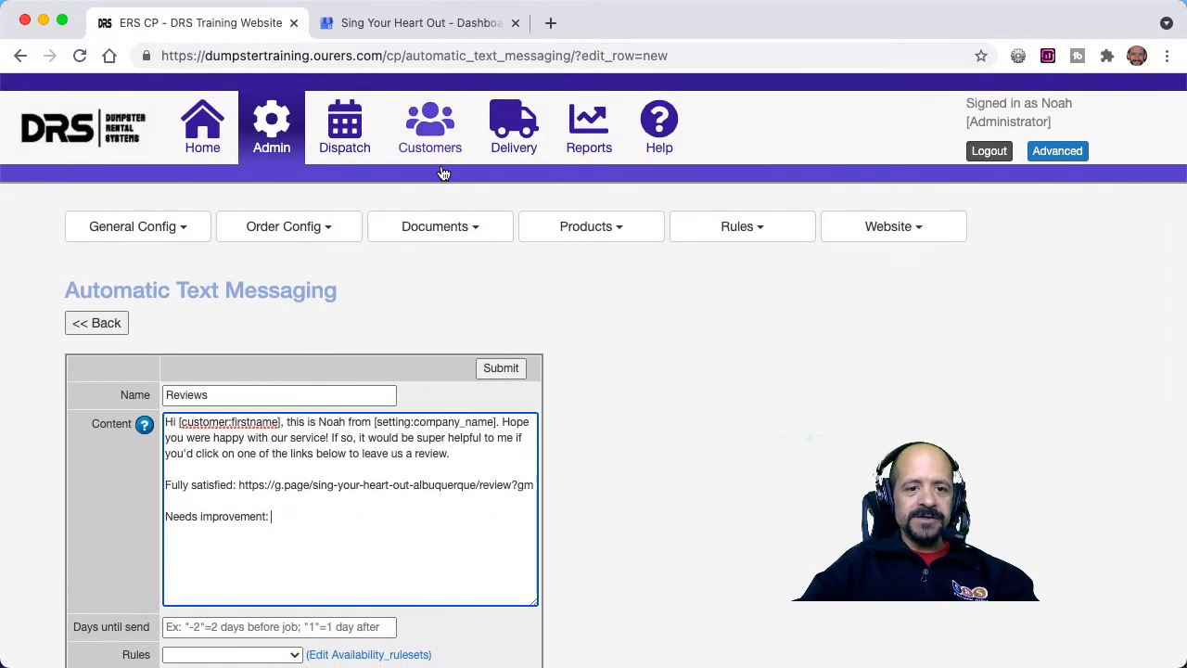
{"action": "left_click", "coordinate": [436, 228]}
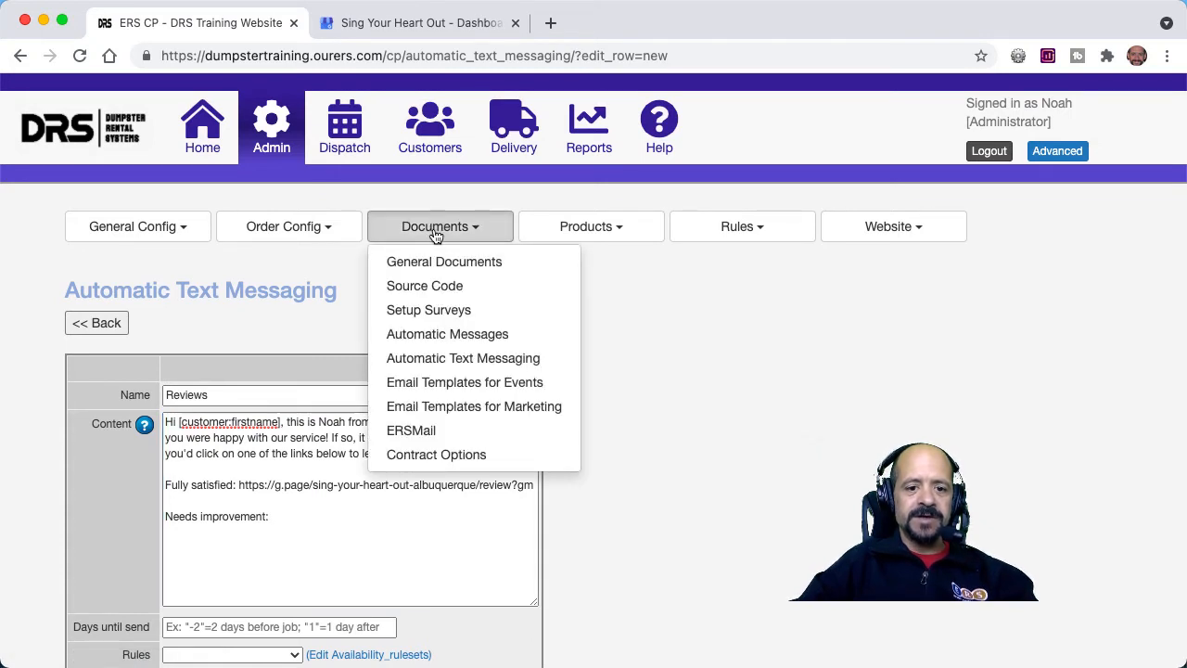
{"action": "right_click", "coordinate": [451, 343]}
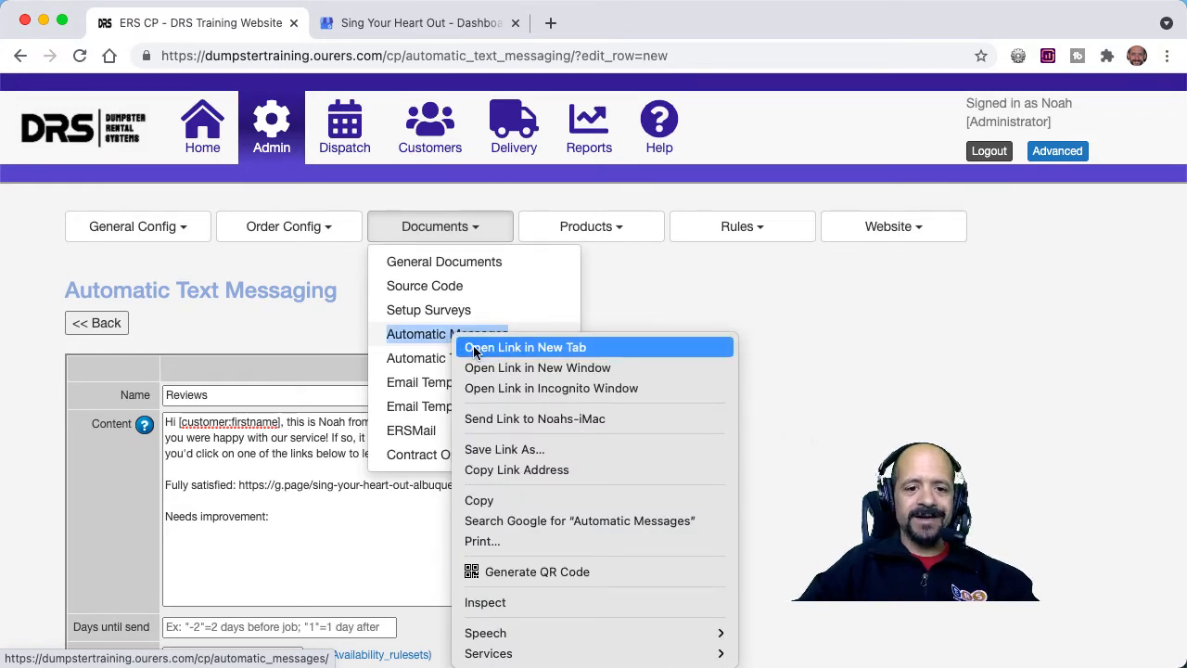
{"action": "left_click", "coordinate": [474, 349]}
{"action": "left_click", "coordinate": [411, 22]}
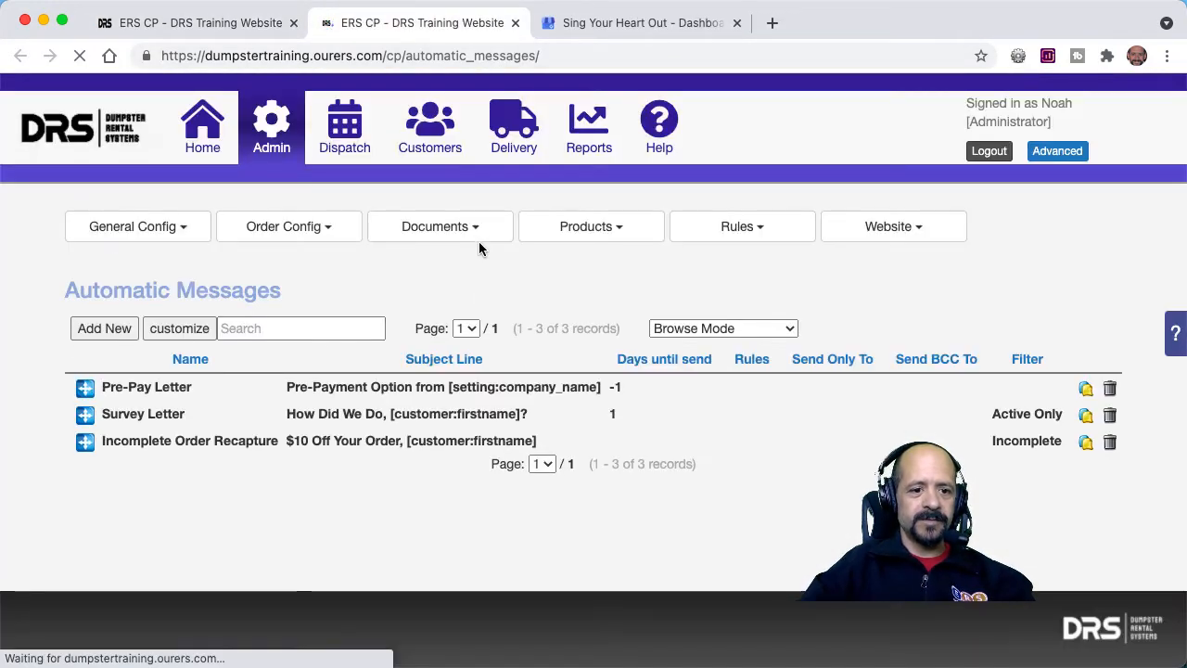
{"action": "left_click", "coordinate": [389, 426]}
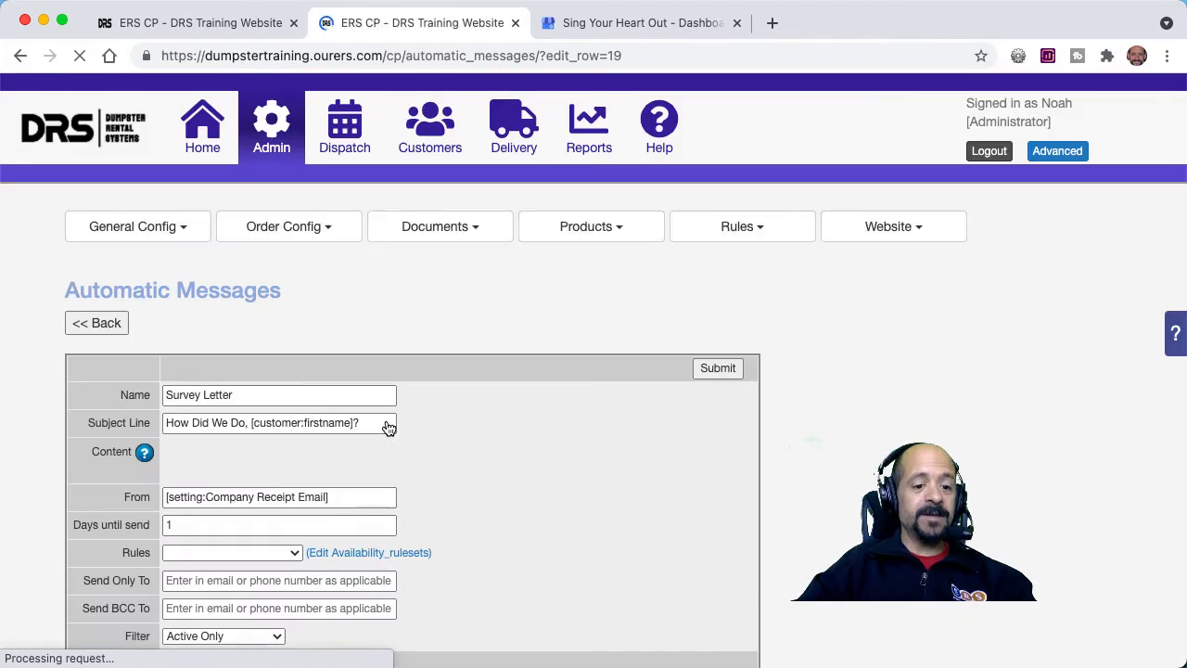
Open the link properties of the three-star image in the Survey Letter and copy its survey URL.
{"action": "scroll", "coordinate": [389, 427], "scroll_direction": "down", "scroll_amount": 4}
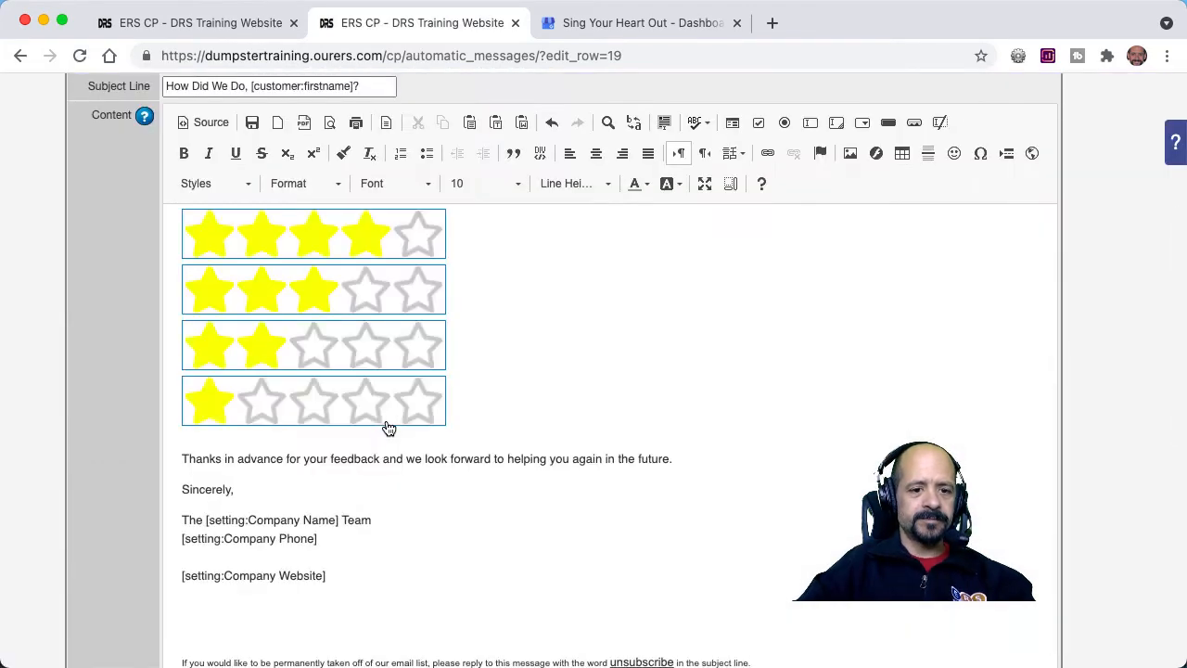
{"action": "scroll", "coordinate": [389, 427], "scroll_direction": "up", "scroll_amount": 2}
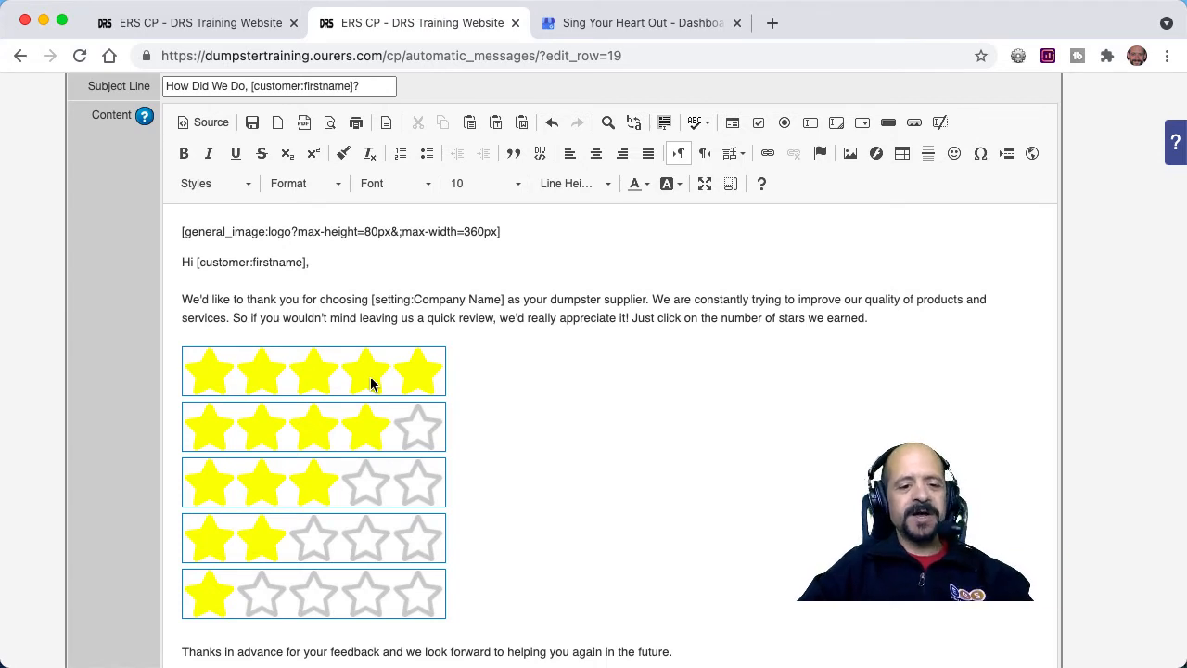
{"action": "left_click", "coordinate": [351, 496]}
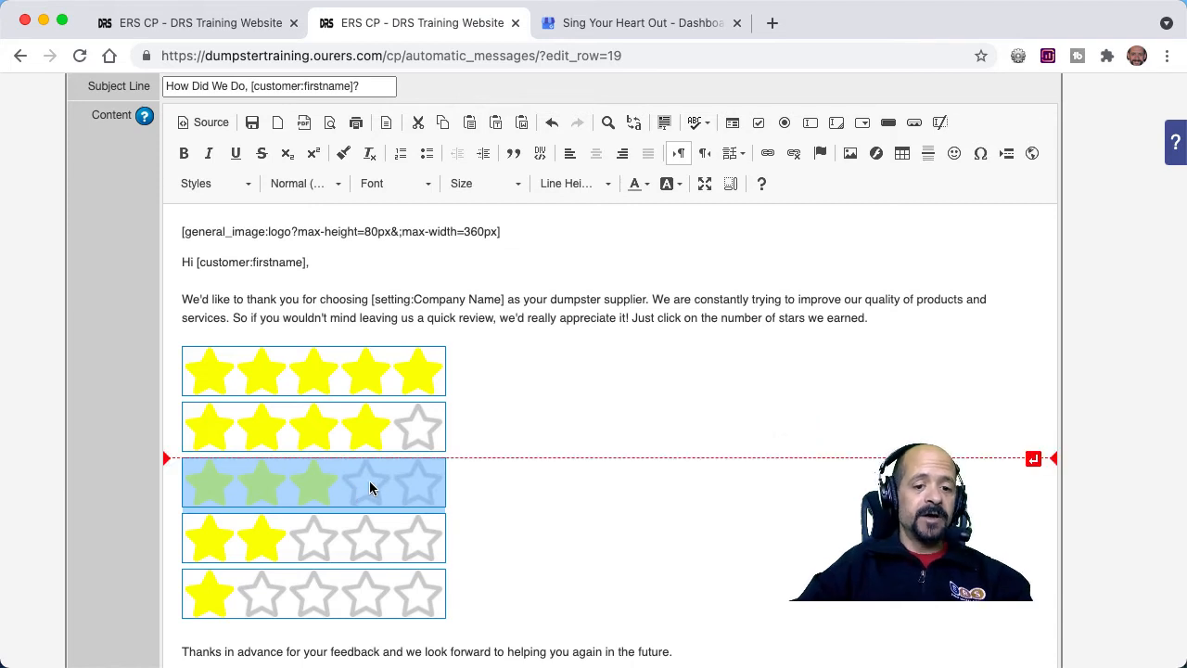
{"action": "double_click", "coordinate": [369, 480]}
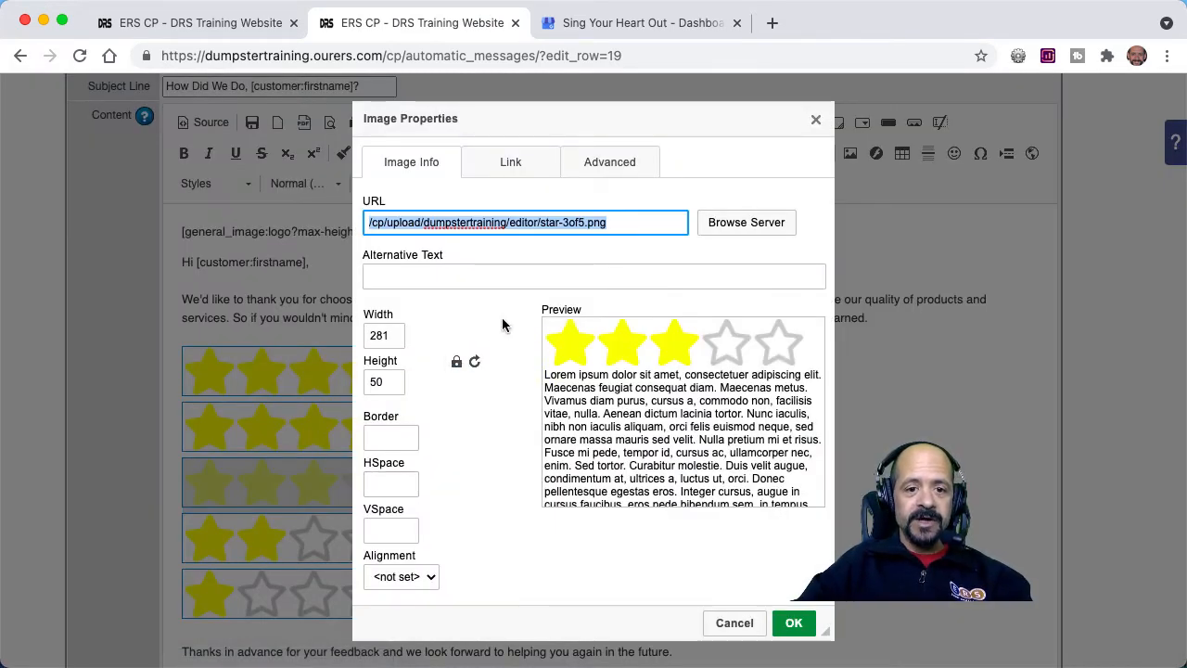
{"action": "left_click", "coordinate": [511, 159]}
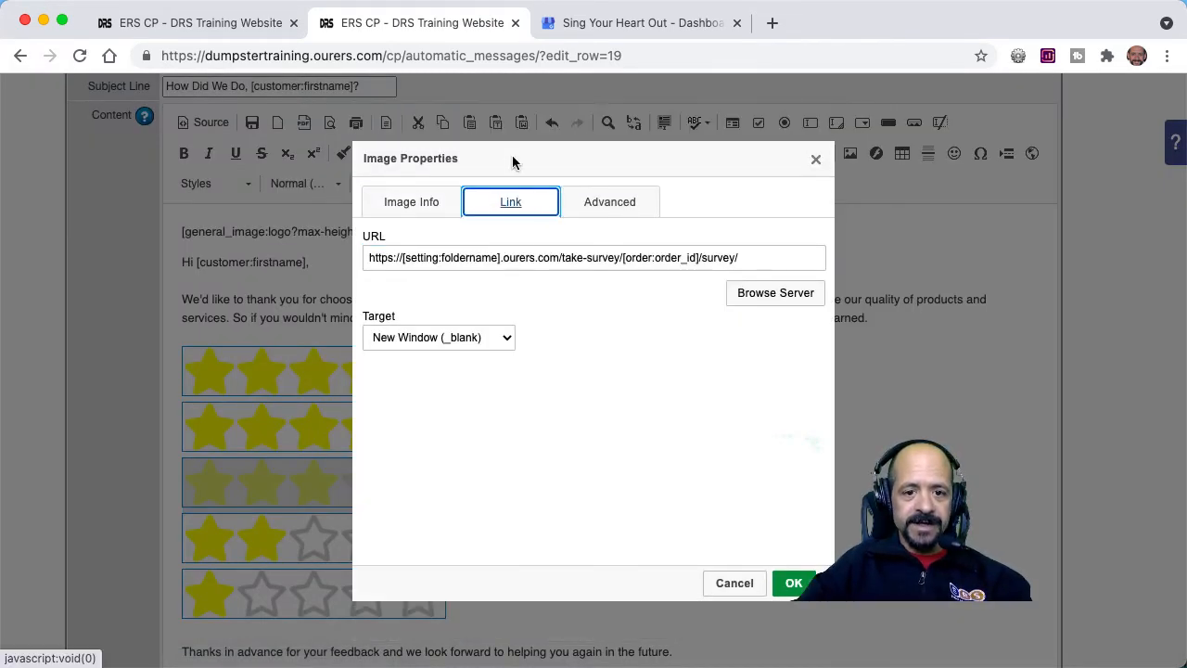
{"action": "left_click", "coordinate": [558, 259]}
{"action": "key", "text": "super+a"}
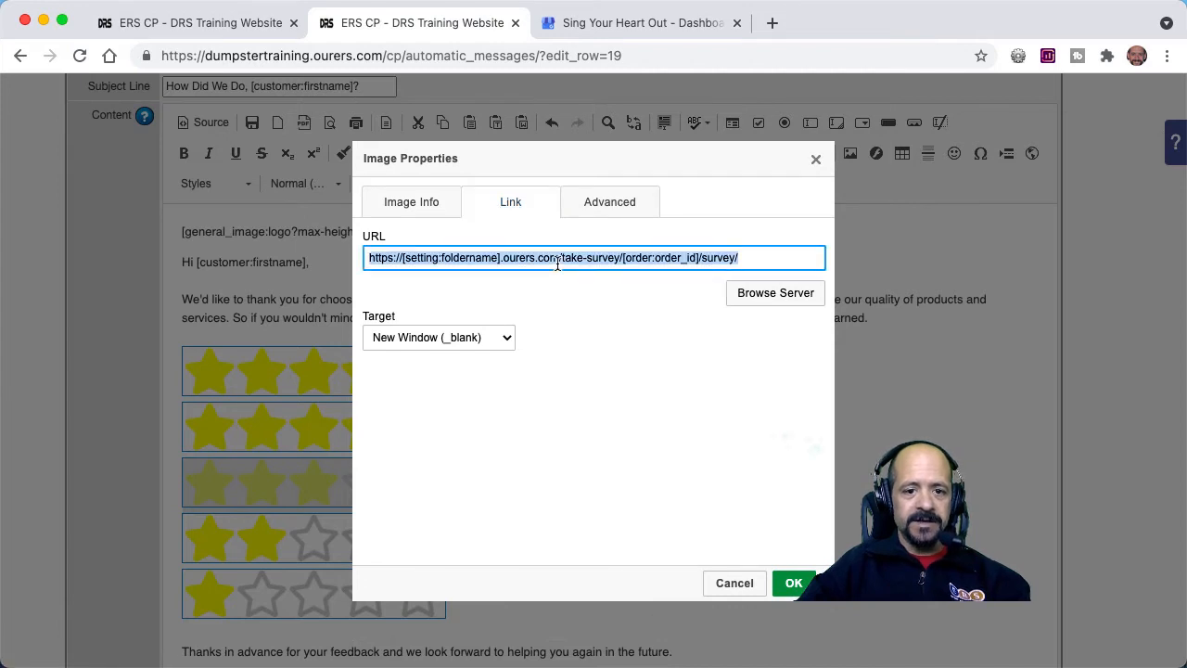
Return to the Reviews text message form and paste the survey link after "Needs improvement:".
{"action": "left_click", "coordinate": [237, 23]}
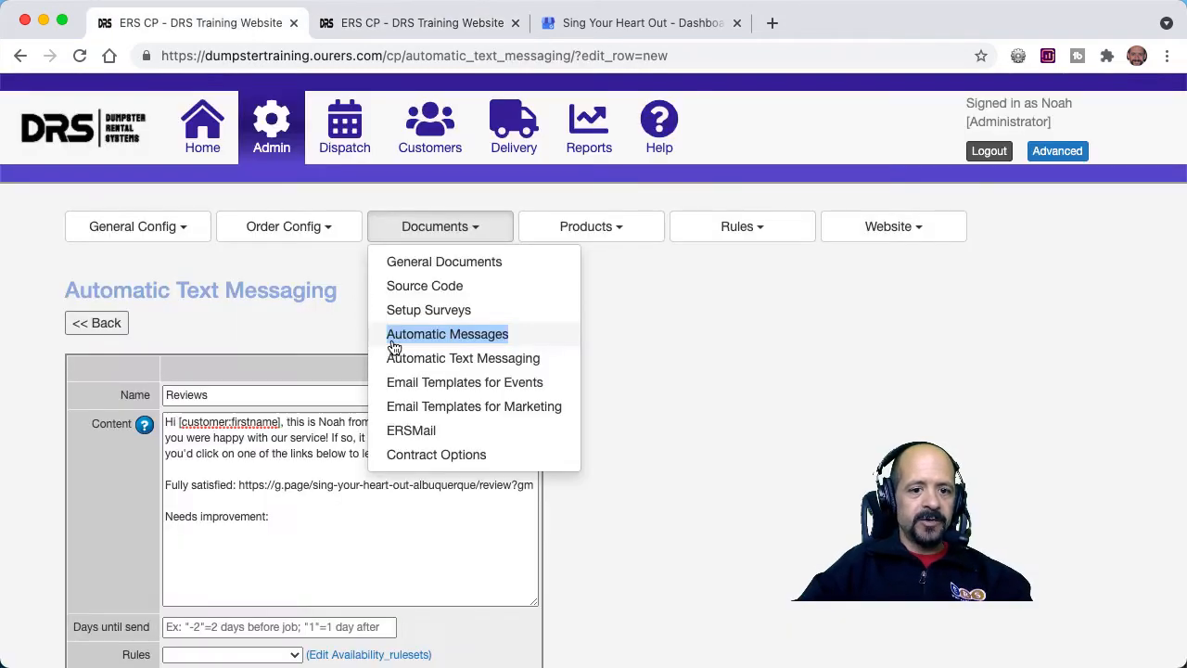
{"action": "left_click", "coordinate": [325, 509]}
{"action": "key", "text": "super+v"}
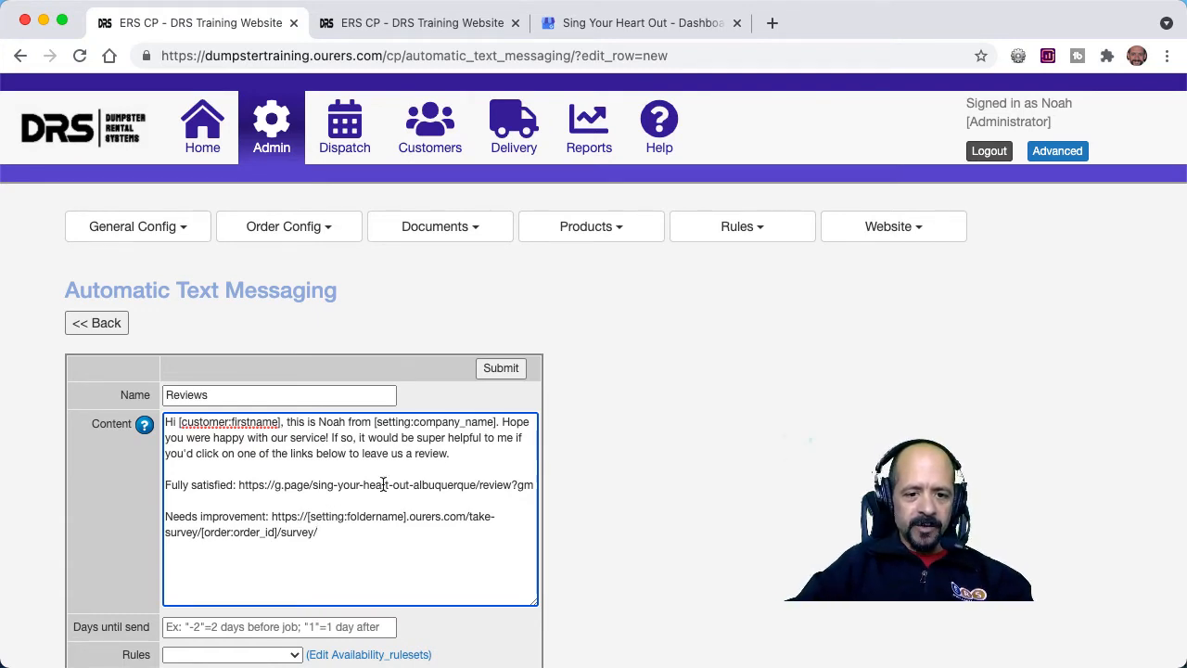
Reword the message to say it would "help us out a lot" and end the review request with "Thanks again, [customer:firstname]!".
{"action": "left_click", "coordinate": [514, 436]}
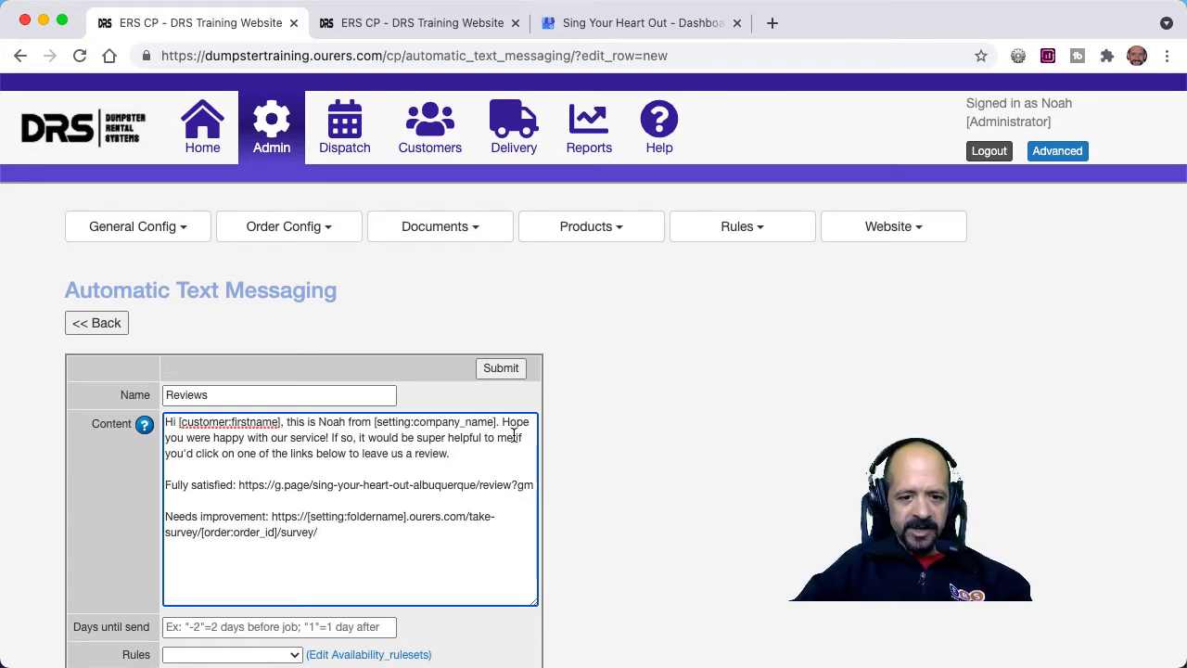
{"action": "key", "text": "BackSpace"}
{"action": "key", "text": "BackSpace"}
{"action": "key", "text": "BackSpace"}
{"action": "key", "text": "BackSpace"}
{"action": "key", "text": "BackSpace"}
{"action": "key", "text": "BackSpace"}
{"action": "key", "text": "BackSpace"}
{"action": "key", "text": "BackSpace"}
{"action": "key", "text": "BackSpace"}
{"action": "key", "text": "BackSpace"}
{"action": "key", "text": "BackSpace"}
{"action": "key", "text": "BackSpace"}
{"action": "key", "text": "BackSpace"}
{"action": "key", "text": "BackSpace"}
{"action": "key", "text": "BackSpace"}
{"action": "key", "text": "BackSpace"}
{"action": "key", "text": "BackSpace"}
{"action": "key", "text": "BackSpace"}
{"action": "key", "text": "BackSpace"}
{"action": "key", "text": "BackSpace"}
{"action": "type", "text": "help us out a lot"}
{"action": "key", "text": "Down"}
{"action": "type", "text": "T"}
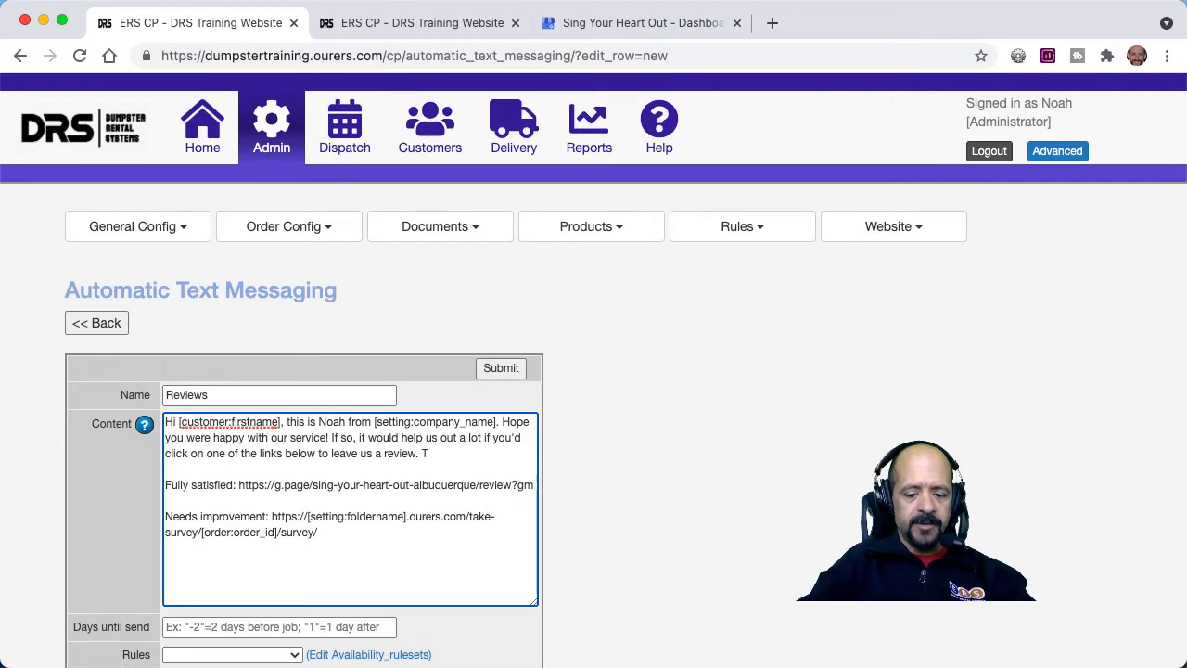
{"action": "type", "text": "hanks again, [customer:firstname]!"}
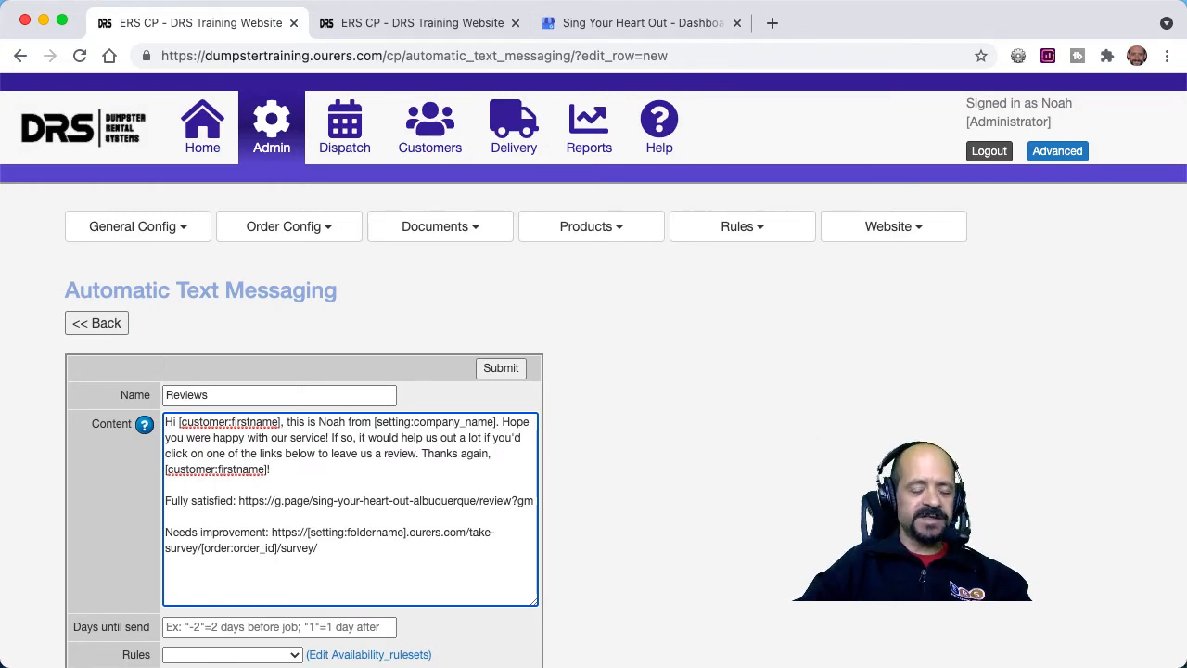
Set the Reviews message's days until send to 1, leave its rule blank, and submit it.
{"action": "scroll", "coordinate": [440, 447], "scroll_direction": "down", "scroll_amount": 5}
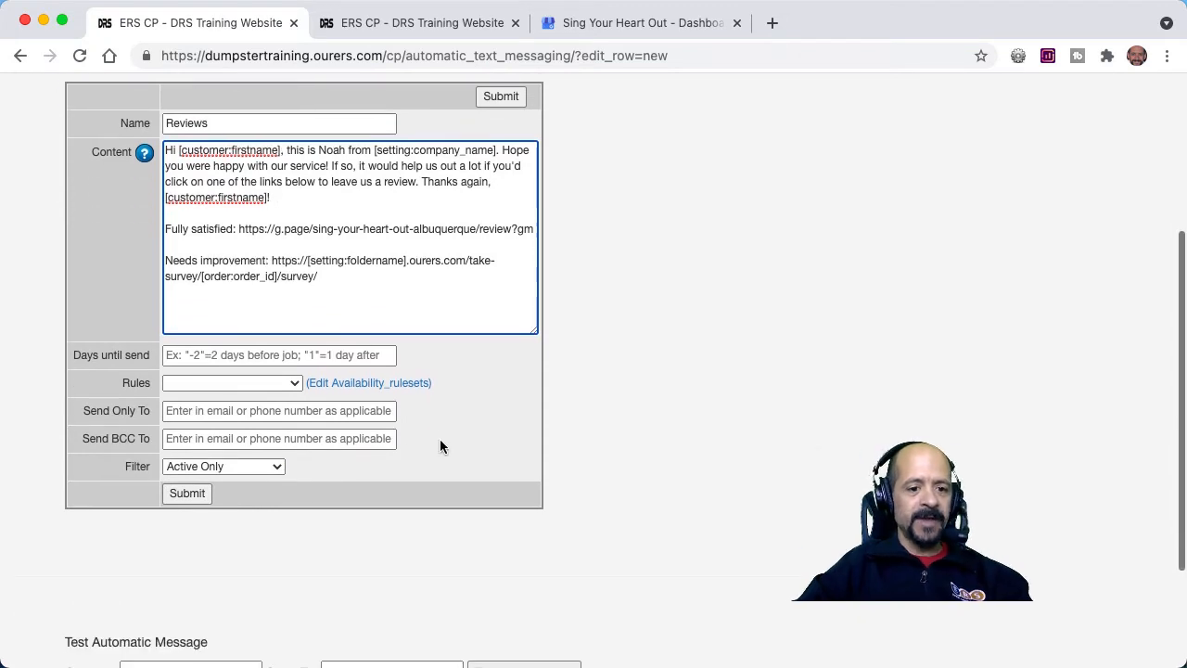
{"action": "left_click", "coordinate": [315, 355]}
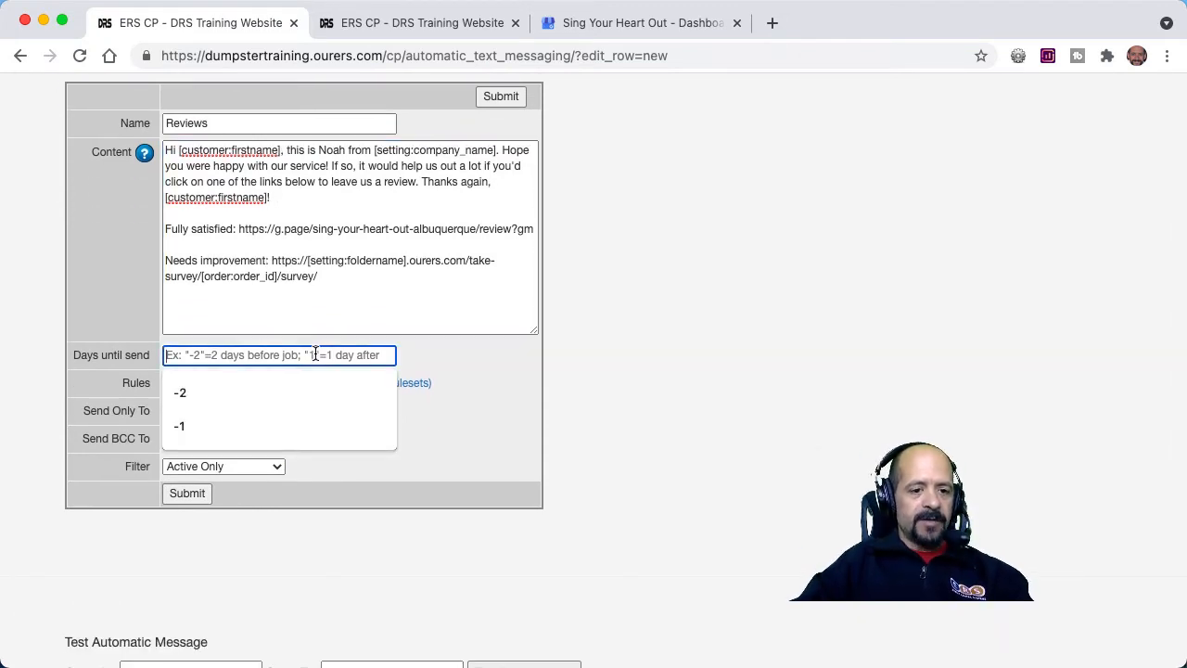
{"action": "type", "text": "1"}
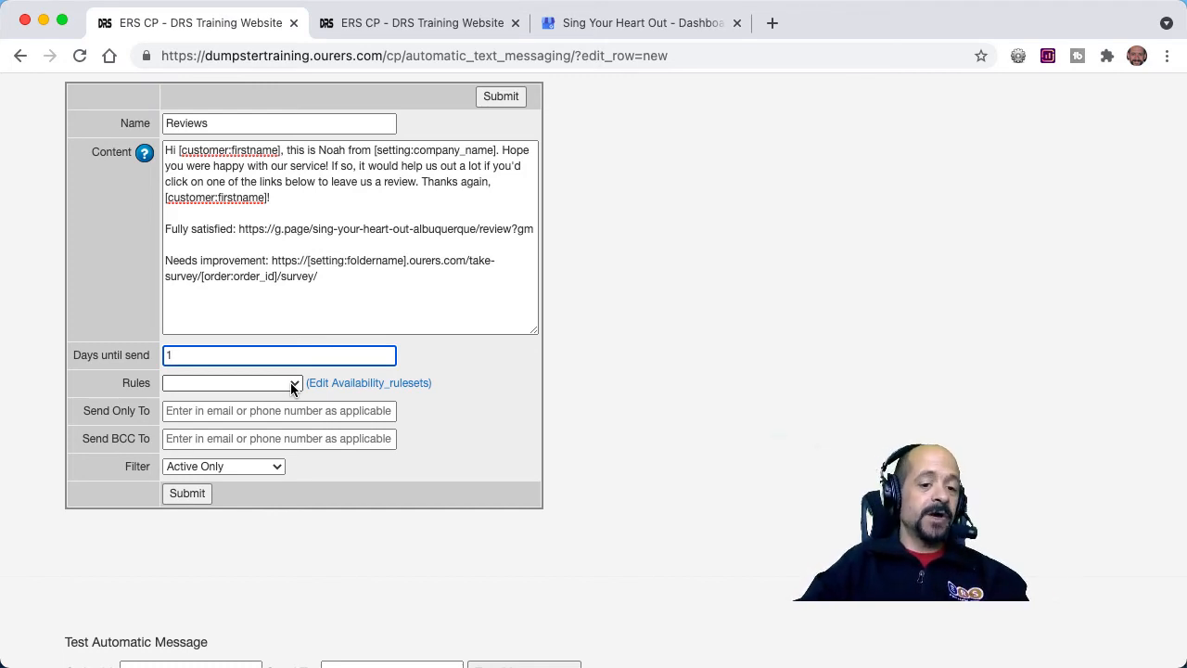
{"action": "left_click", "coordinate": [291, 385]}
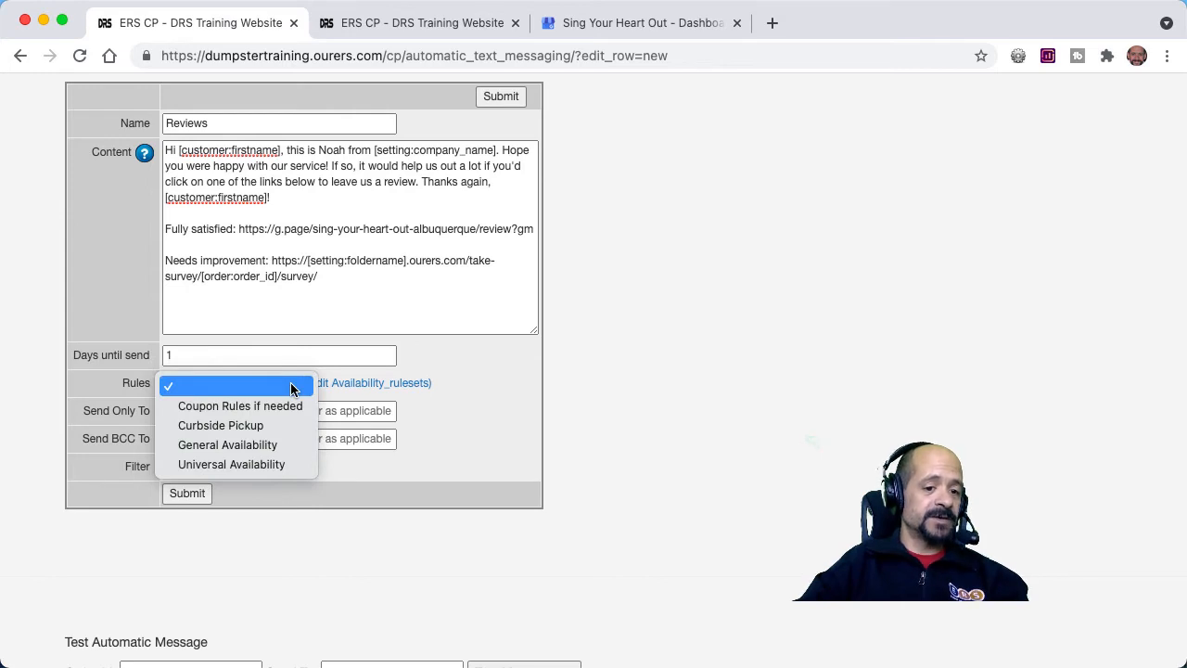
{"action": "left_click", "coordinate": [291, 385]}
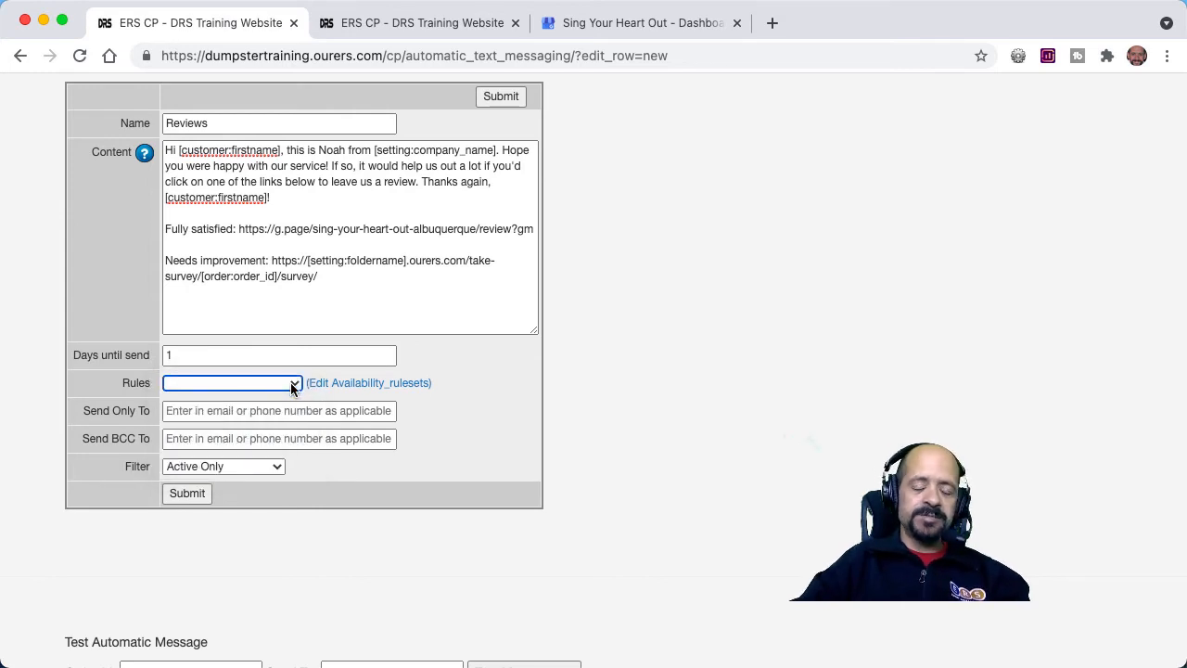
{"action": "left_click", "coordinate": [546, 363]}
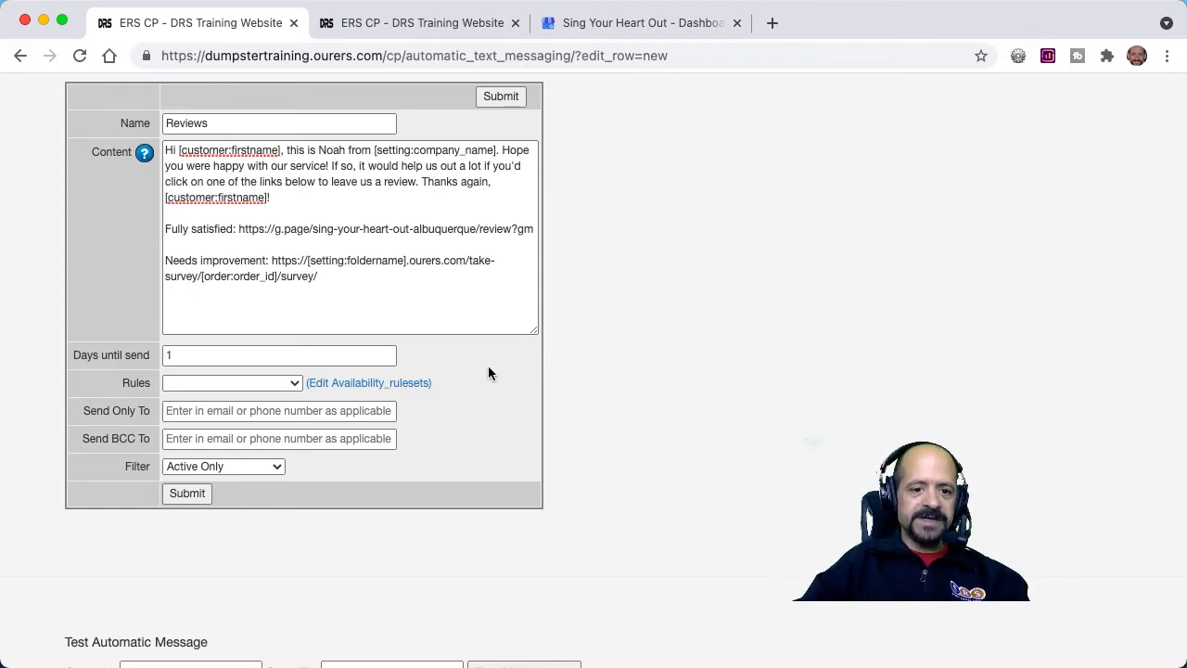
{"action": "left_click", "coordinate": [276, 383]}
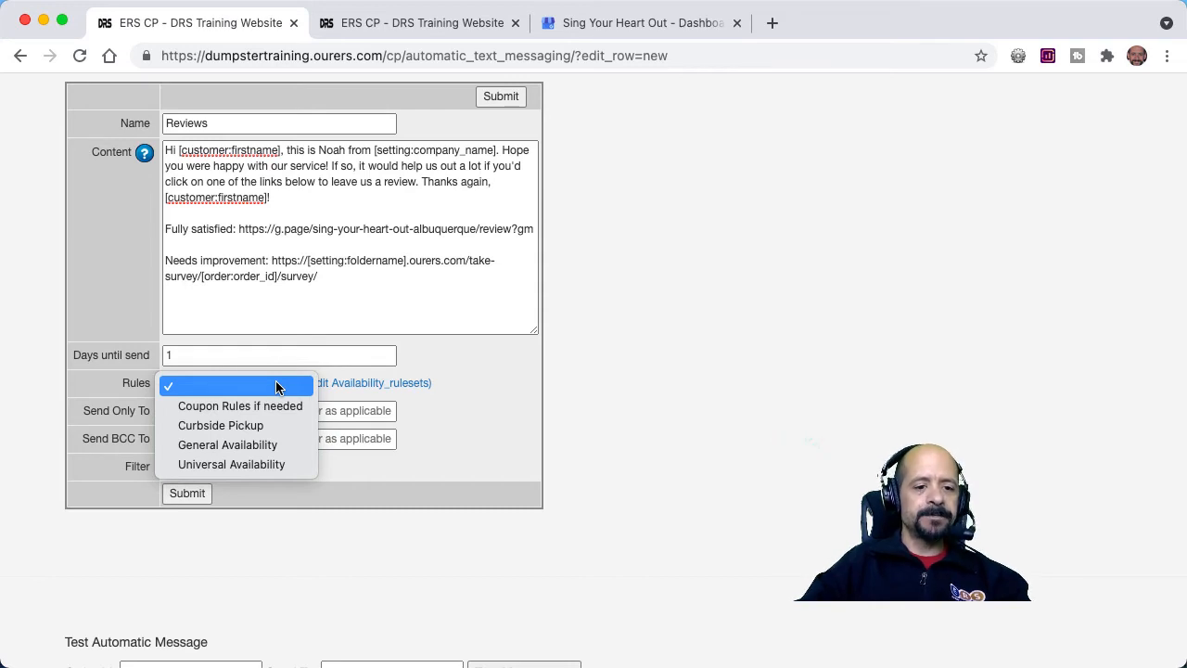
{"action": "left_click", "coordinate": [276, 385]}
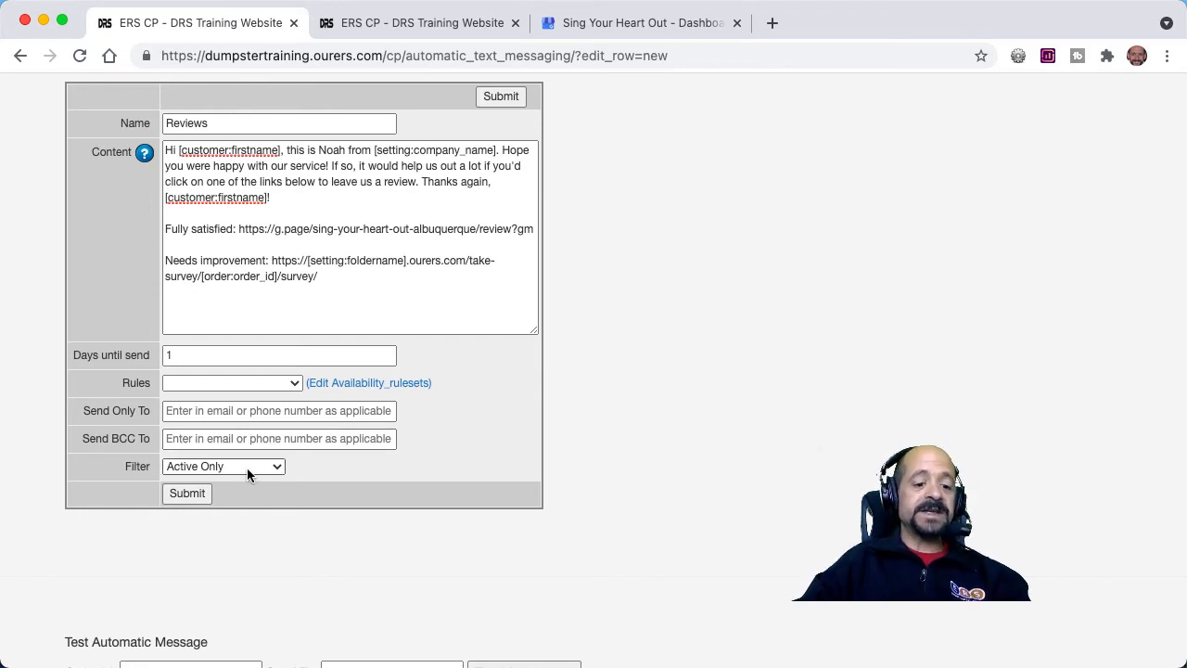
{"action": "scroll", "coordinate": [237, 555], "scroll_direction": "down", "scroll_amount": 3}
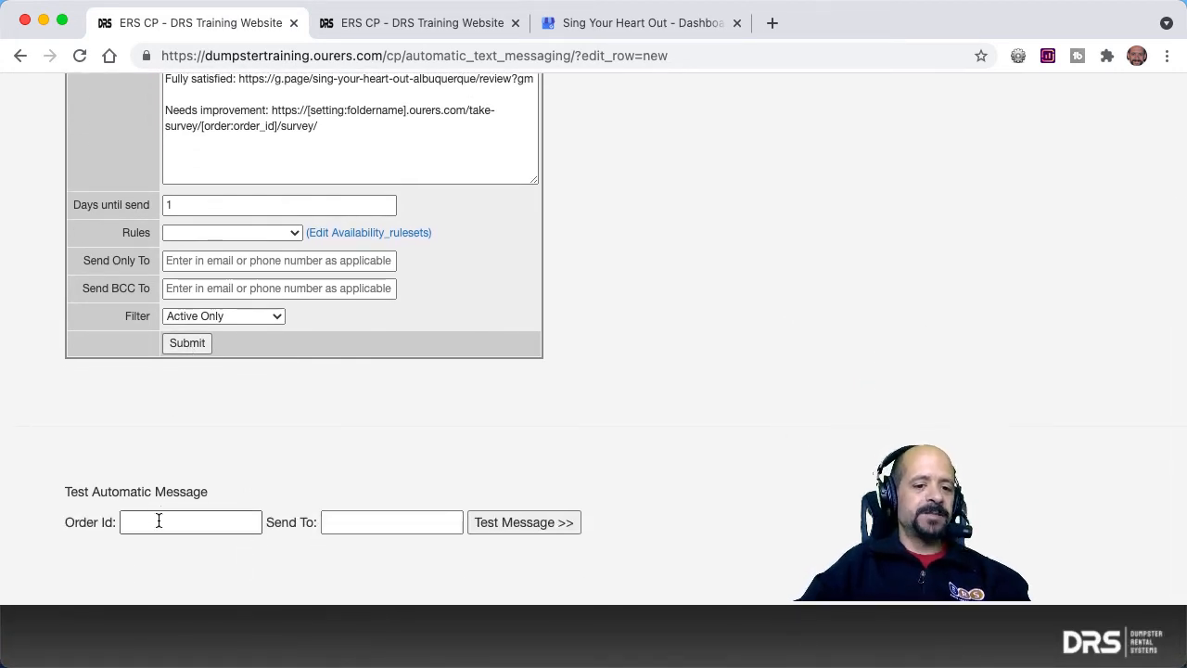
{"action": "left_click", "coordinate": [187, 344]}
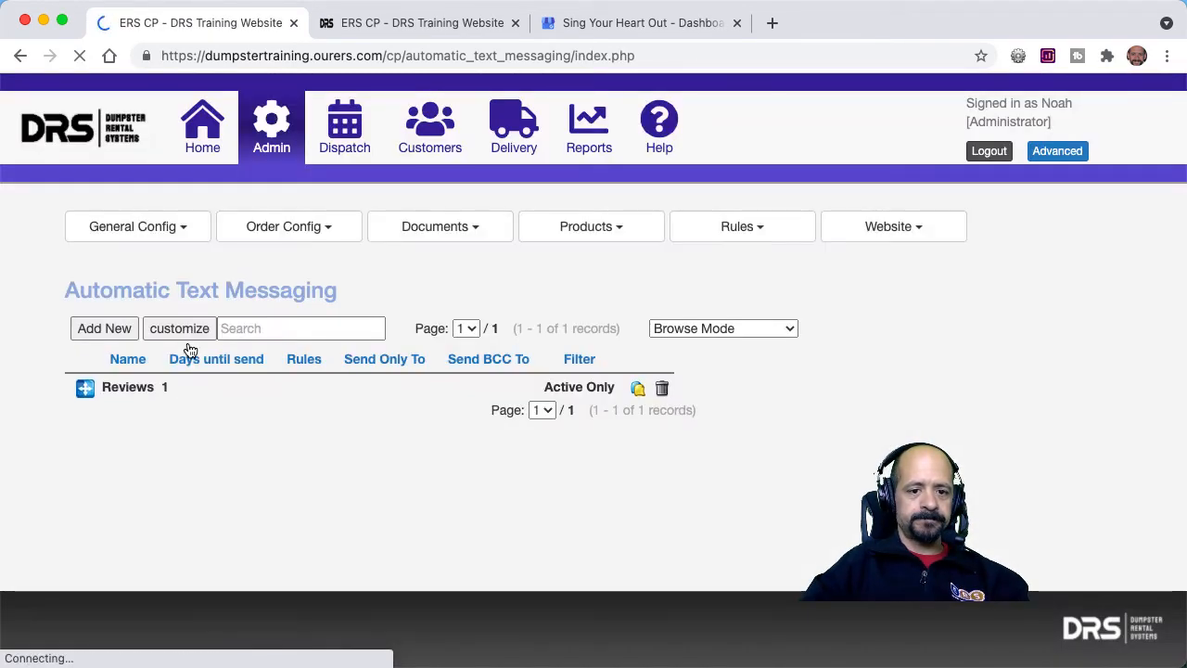
Dismiss the image properties in the Survey Letter browser tab, and start booking an order from the first listed customer's record.
{"action": "left_click", "coordinate": [414, 21]}
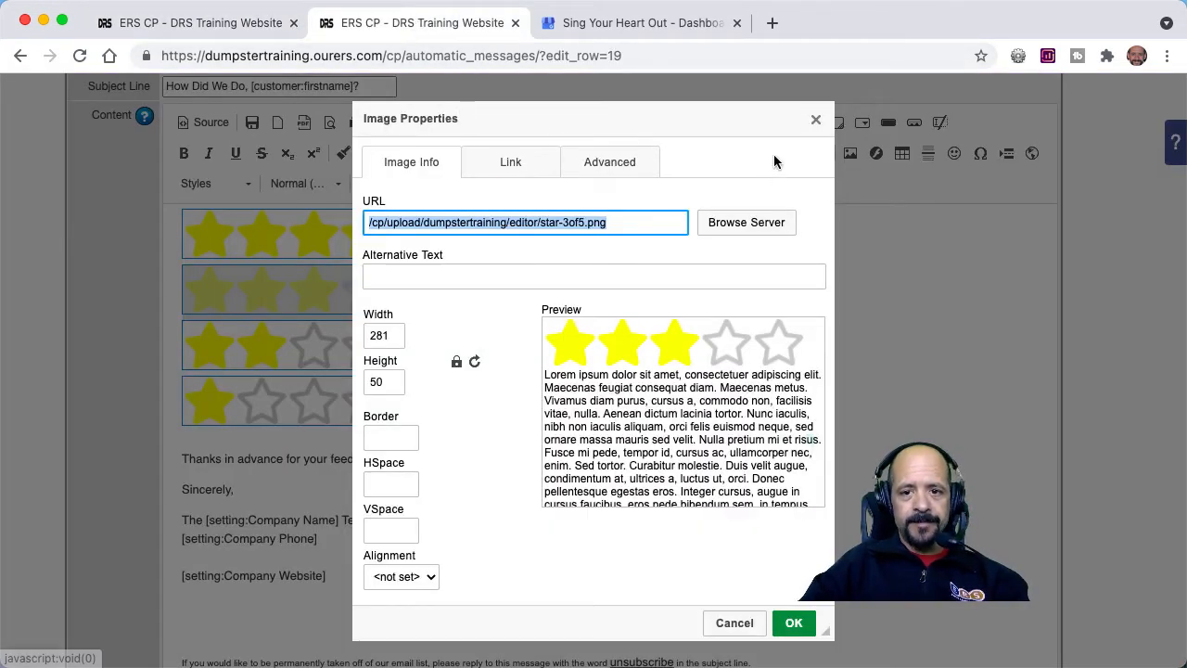
{"action": "left_click", "coordinate": [818, 122]}
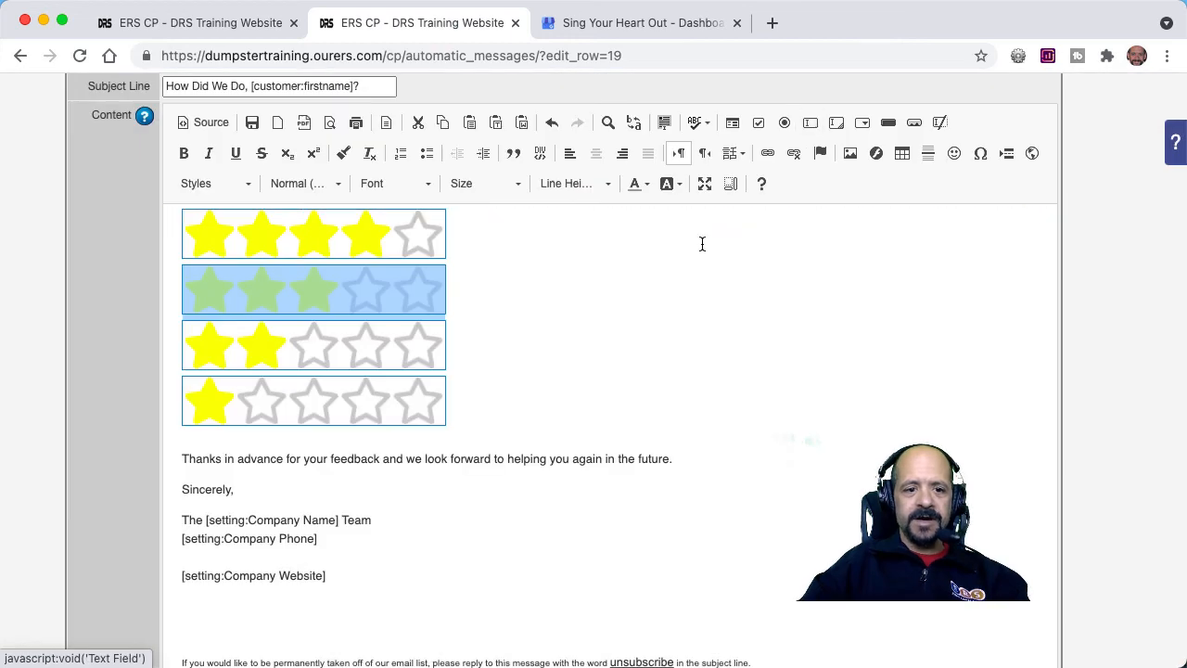
{"action": "scroll", "coordinate": [551, 379], "scroll_direction": "up", "scroll_amount": 4}
{"action": "scroll", "coordinate": [551, 379], "scroll_direction": "up", "scroll_amount": 5}
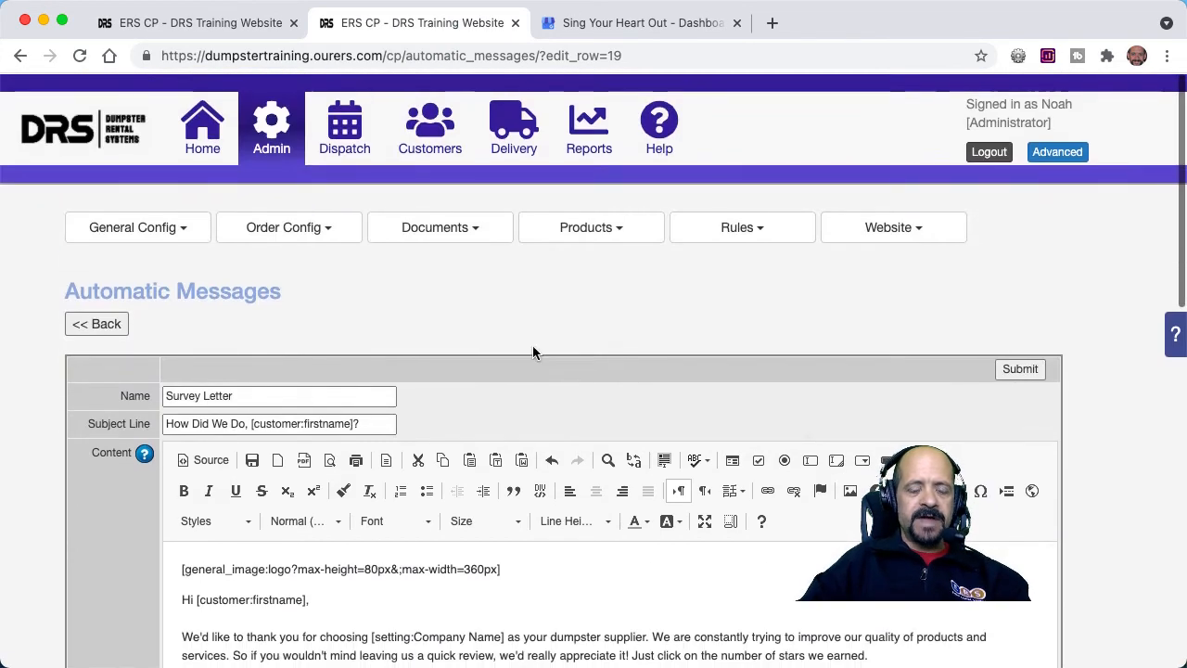
{"action": "left_click", "coordinate": [418, 126]}
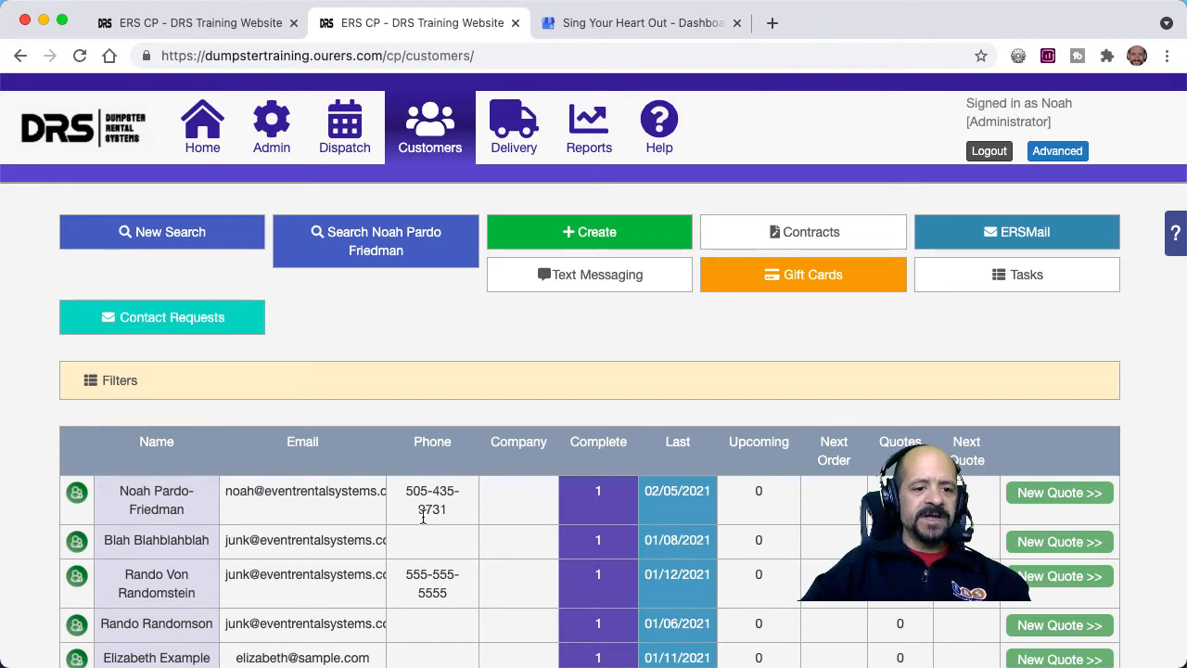
{"action": "left_click", "coordinate": [76, 494]}
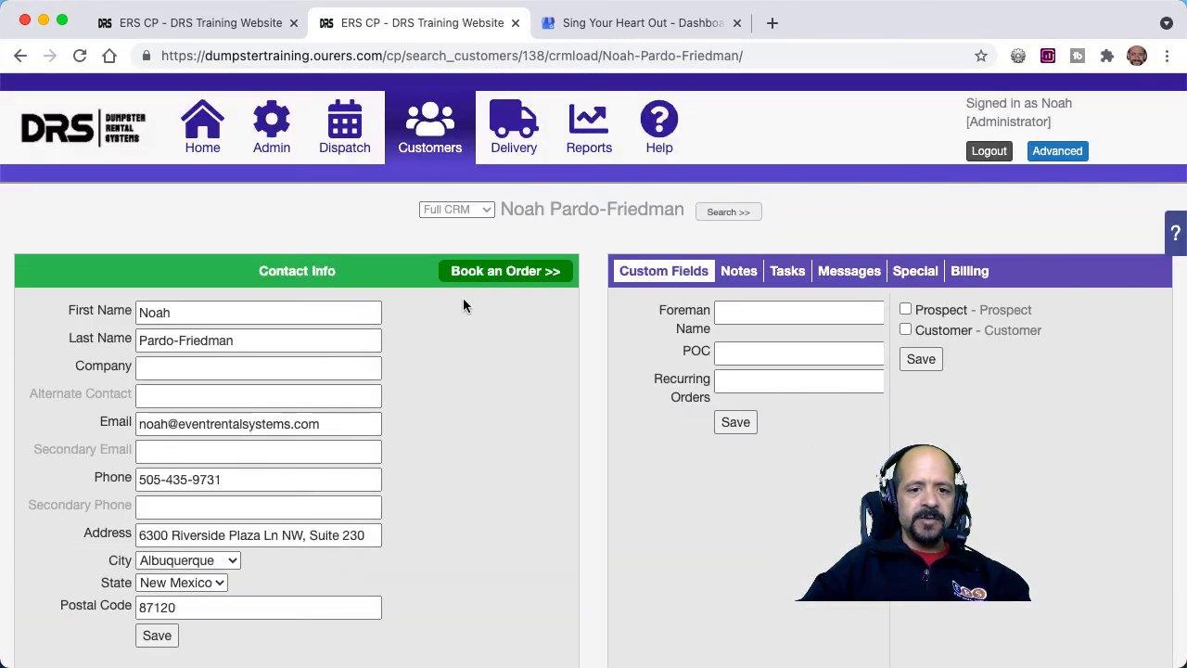
{"action": "left_click", "coordinate": [489, 272]}
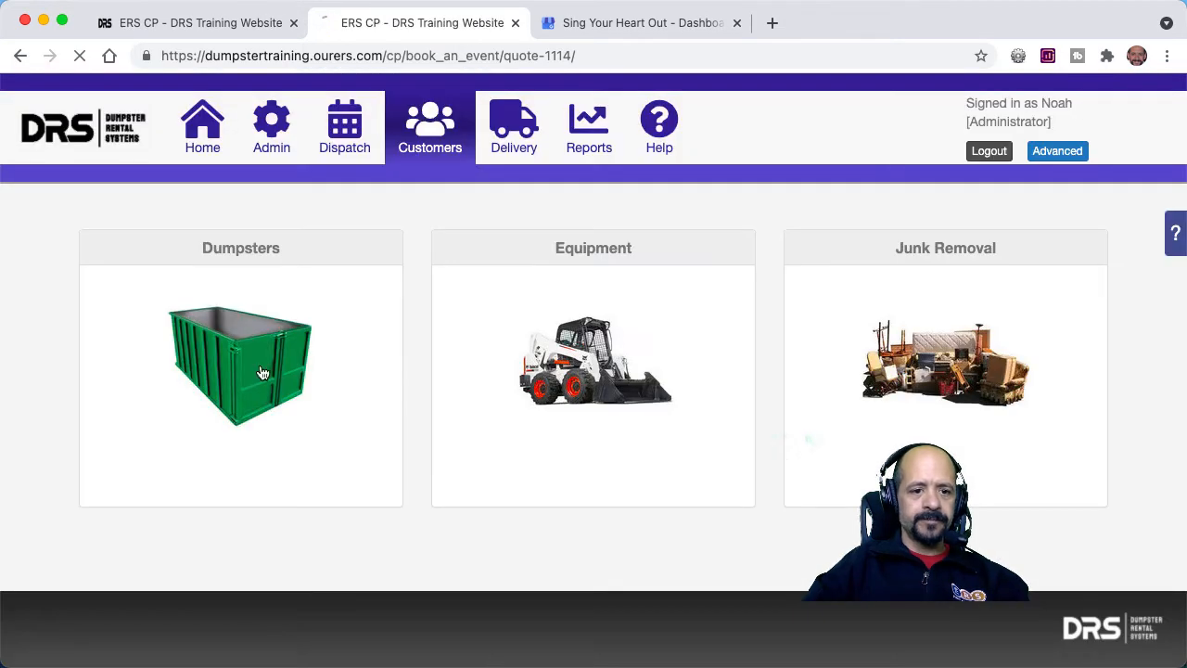
Add an 11 Yard Dumpster from the dumpsters category to the order, rented from May 29 to June 5.
{"action": "left_click", "coordinate": [264, 373]}
{"action": "scroll", "coordinate": [264, 373], "scroll_direction": "down", "scroll_amount": 4}
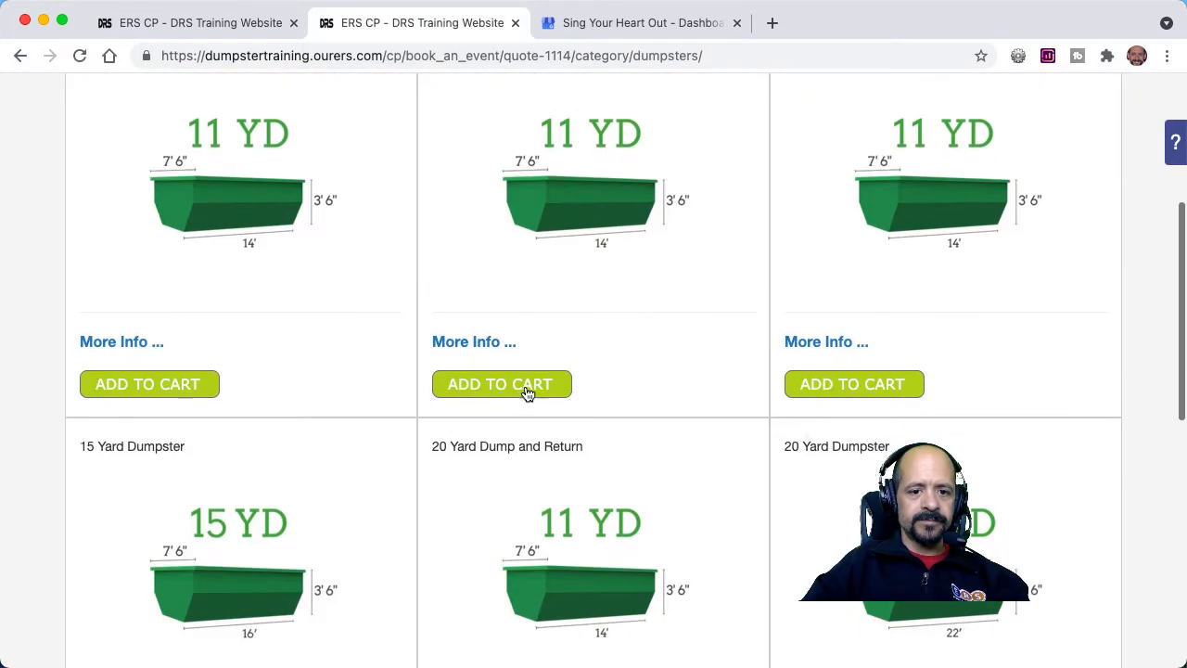
{"action": "left_click", "coordinate": [526, 393]}
{"action": "left_click", "coordinate": [594, 193]}
{"action": "left_click", "coordinate": [593, 213]}
{"action": "left_click", "coordinate": [653, 404]}
{"action": "left_click", "coordinate": [696, 281]}
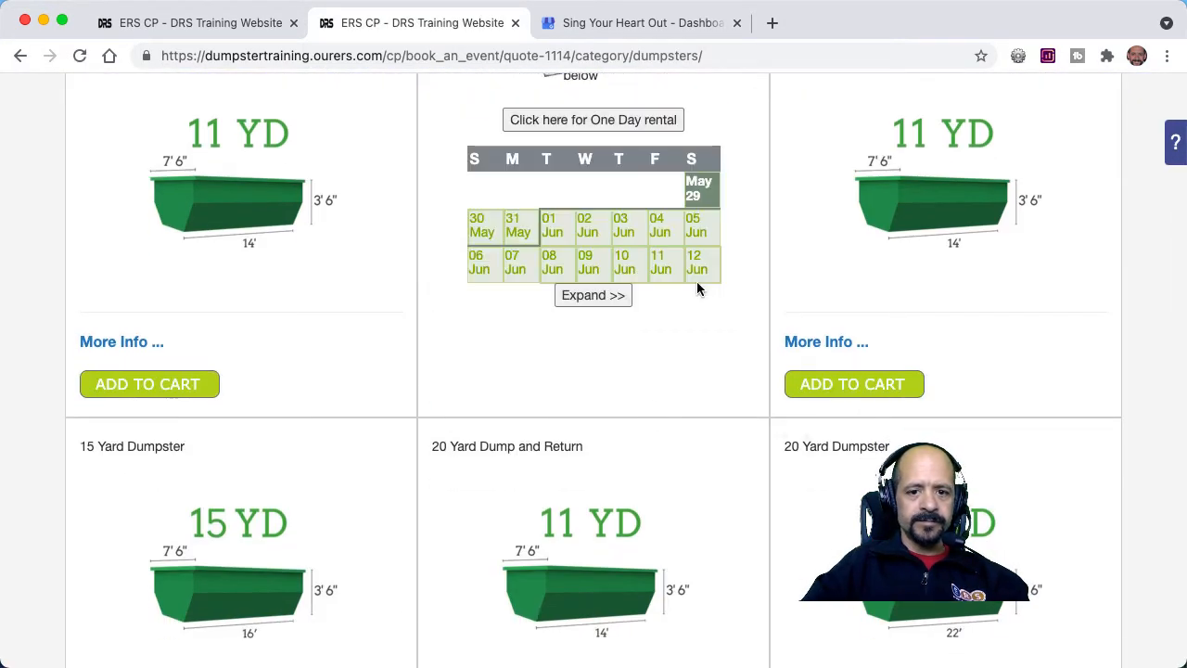
{"action": "left_click", "coordinate": [696, 233]}
Replace the order's contact and billing details with the customer's saved phone, e-mail and address entry, and submit them.
{"action": "scroll", "coordinate": [698, 234], "scroll_direction": "down", "scroll_amount": 1}
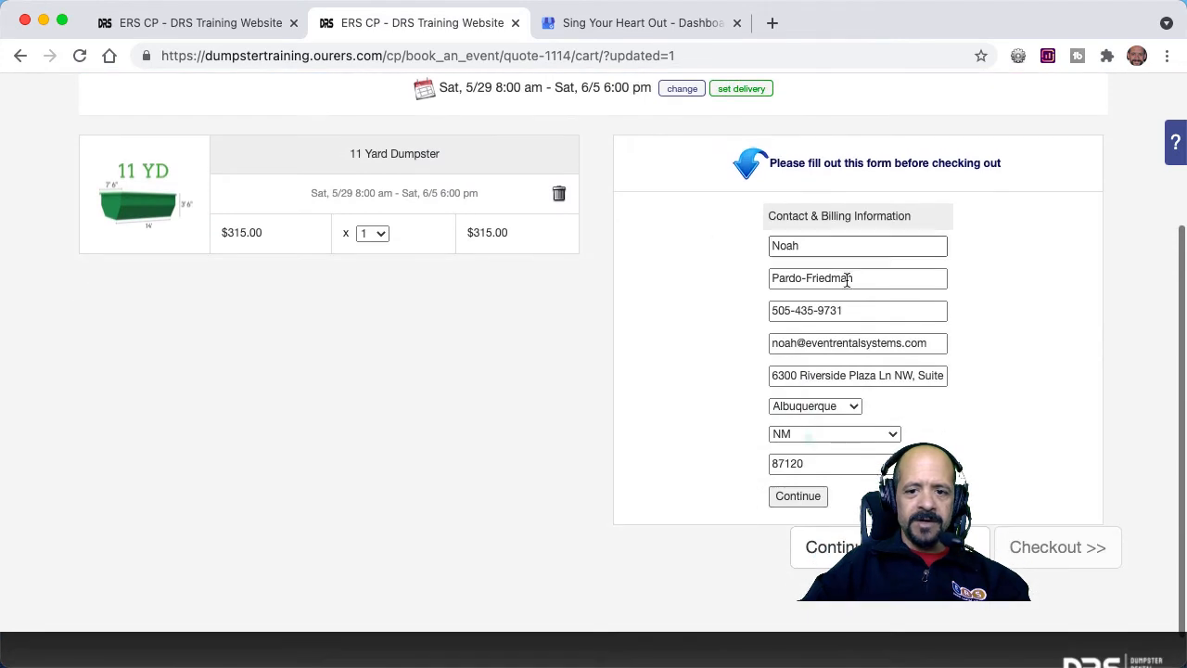
{"action": "double_click", "coordinate": [870, 313]}
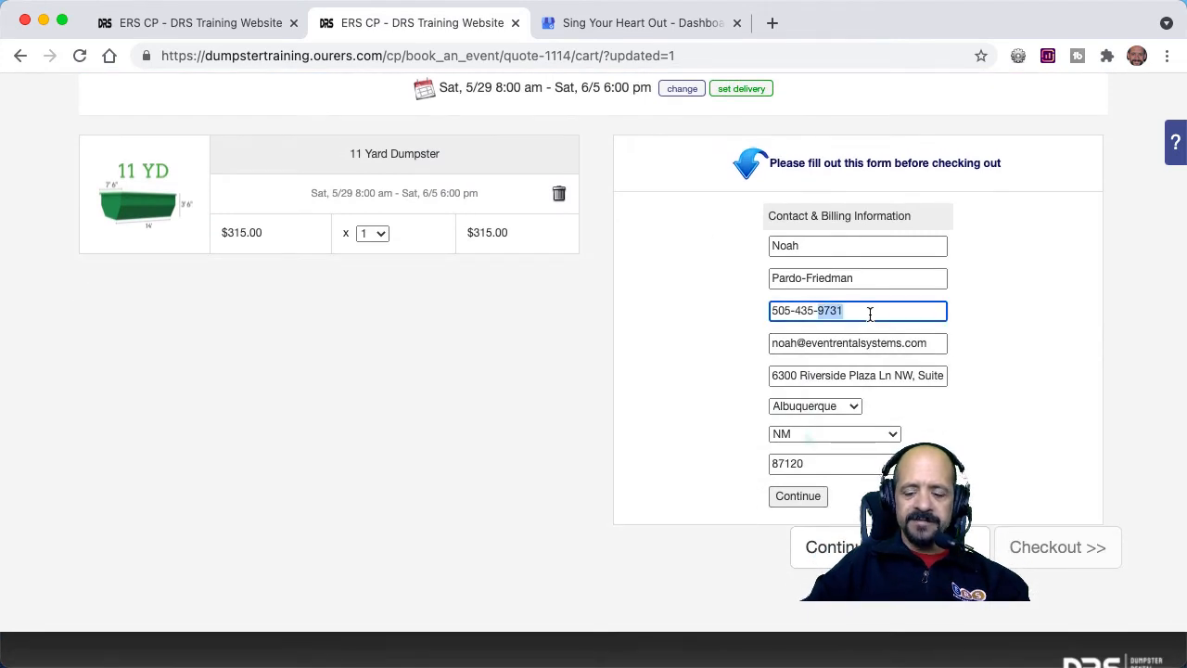
{"action": "key", "text": "BackSpace"}
{"action": "key", "text": "BackSpace"}
{"action": "key", "text": "BackSpace"}
{"action": "key", "text": "BackSpace"}
{"action": "key", "text": "BackSpace"}
{"action": "key", "text": "BackSpace"}
{"action": "key", "text": "BackSpace"}
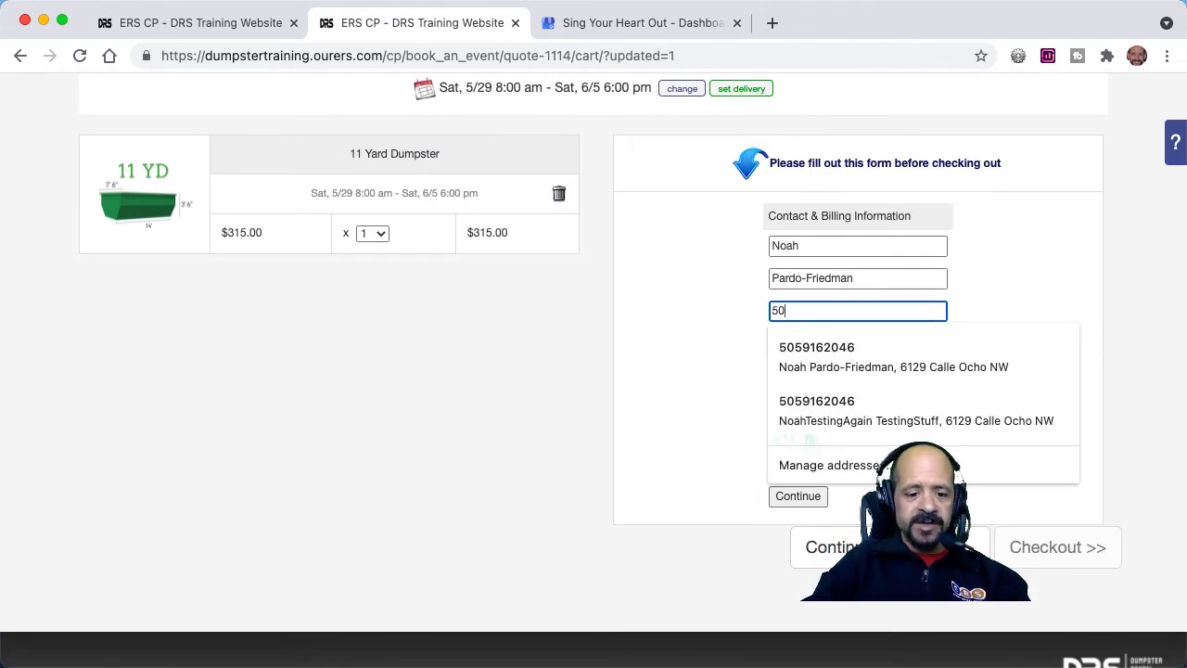
{"action": "left_click", "coordinate": [867, 358]}
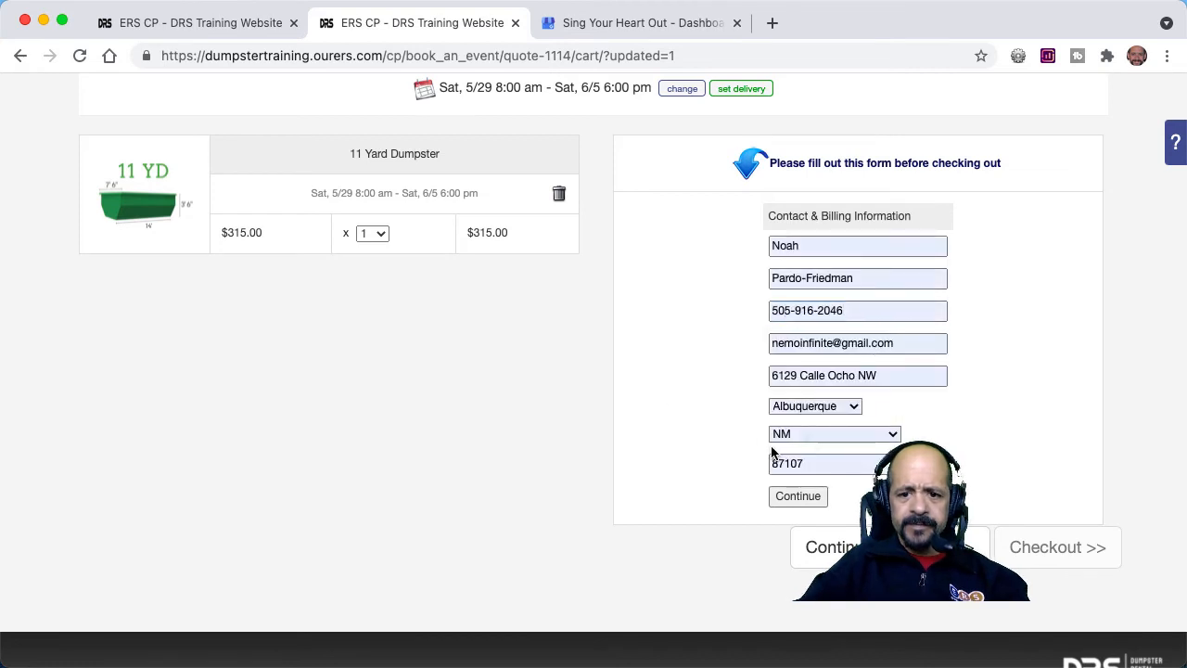
{"action": "left_click", "coordinate": [789, 495]}
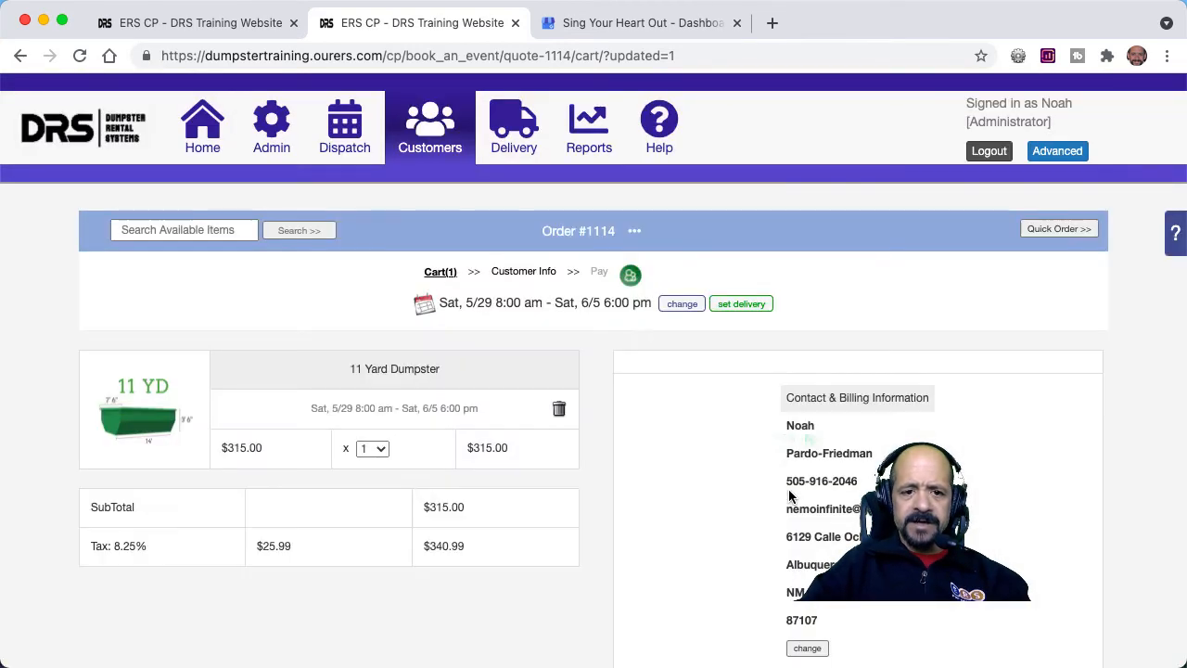
{"action": "scroll", "coordinate": [807, 497], "scroll_direction": "down", "scroll_amount": 2}
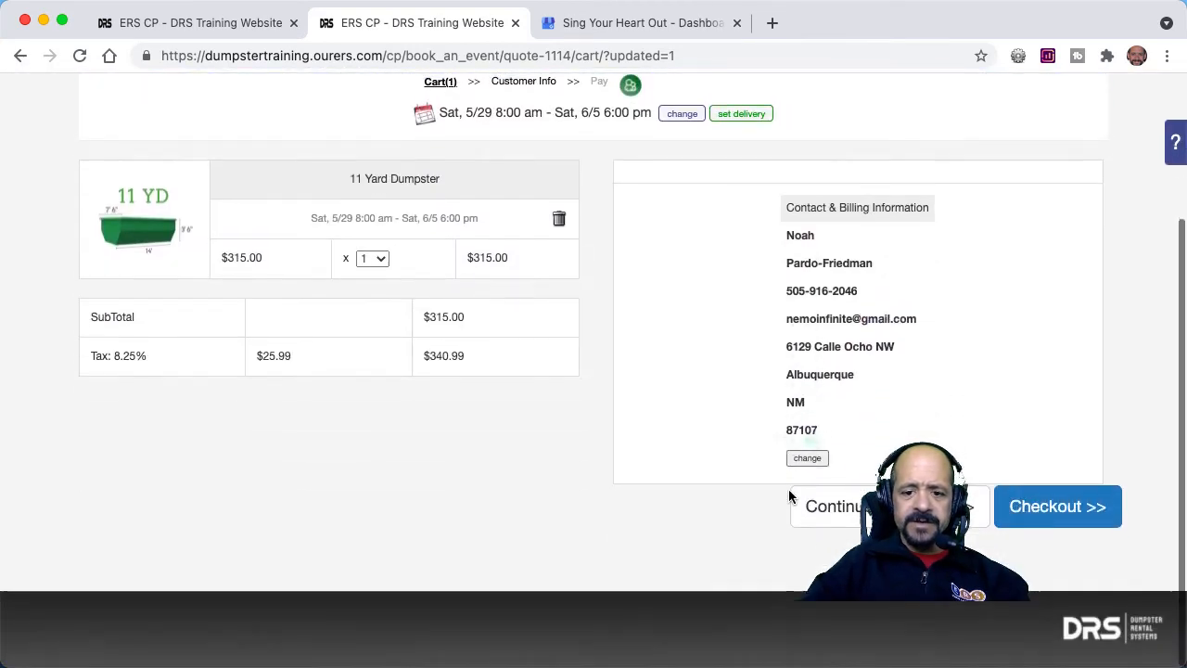
Check out the 11 Yard Dumpster order, accept the required reminder under Important Information, and continue to payment.
{"action": "left_click", "coordinate": [1095, 504]}
{"action": "scroll", "coordinate": [664, 493], "scroll_direction": "down", "scroll_amount": 4}
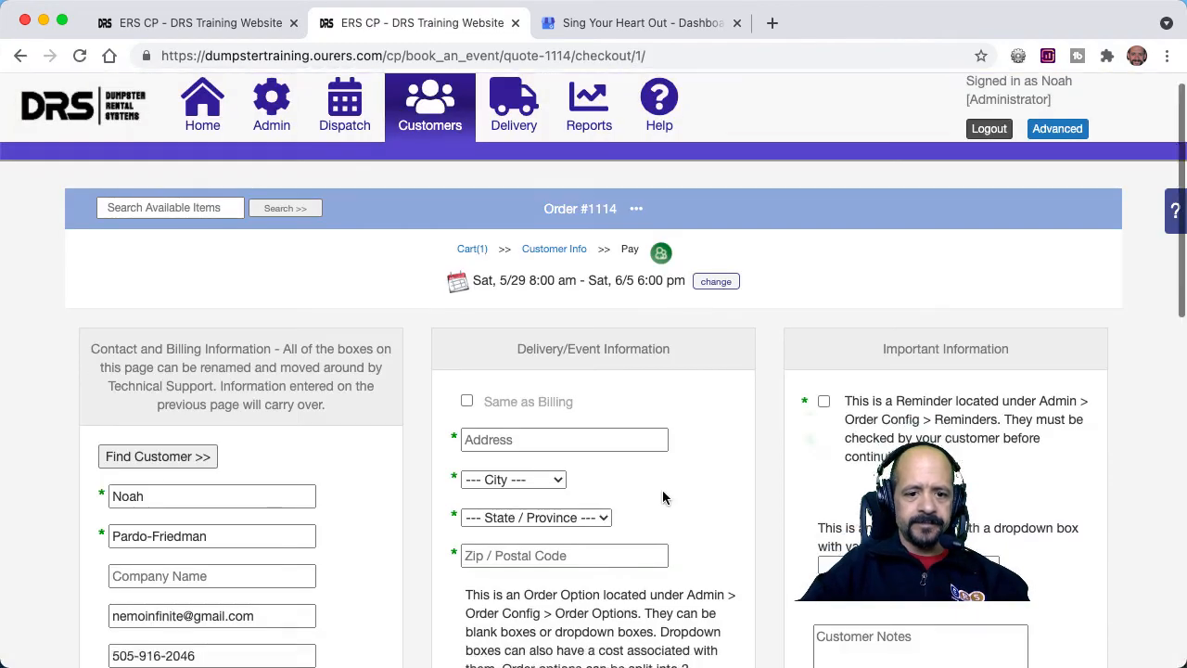
{"action": "left_click", "coordinate": [825, 99]}
{"action": "scroll", "coordinate": [744, 378], "scroll_direction": "down", "scroll_amount": 6}
{"action": "left_click", "coordinate": [839, 540]}
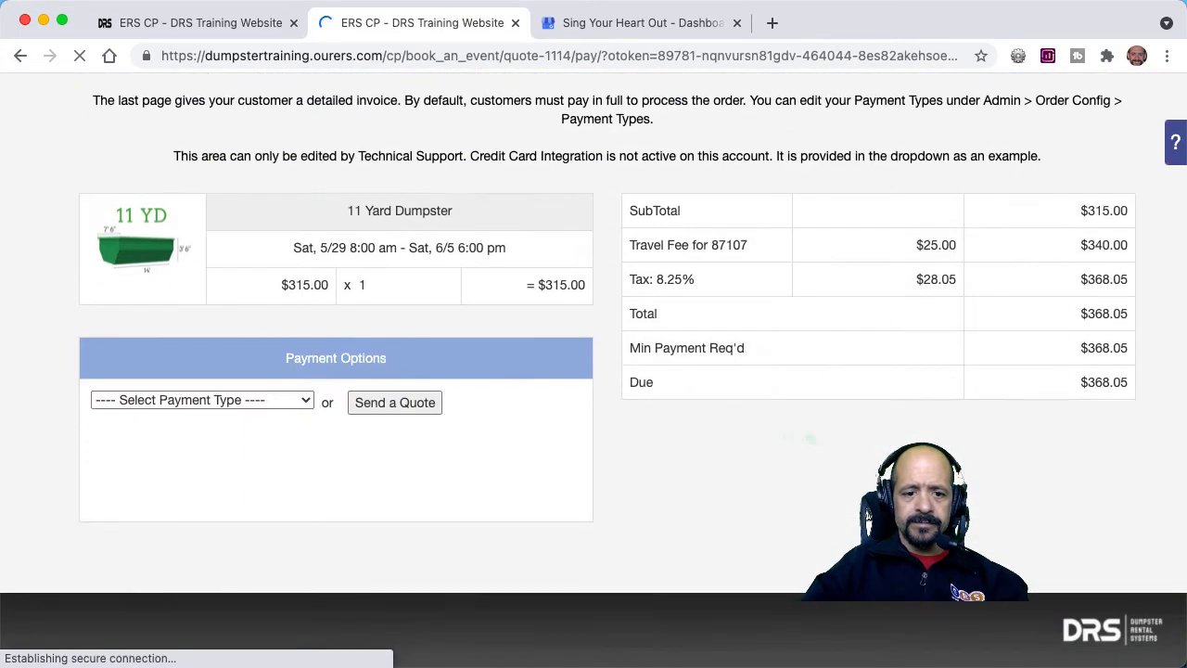
Choose Submit without Payment, acknowledge that payment is due in full at delivery, and submit the order without a receipt.
{"action": "left_click", "coordinate": [258, 400]}
{"action": "left_click", "coordinate": [179, 547]}
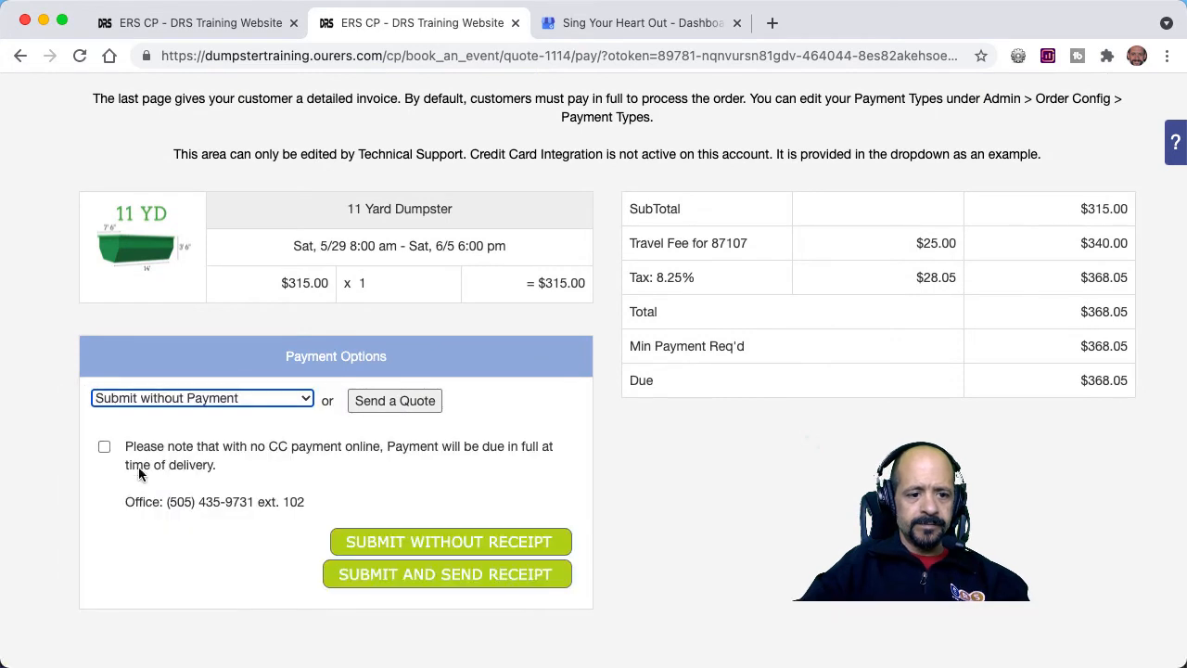
{"action": "left_click", "coordinate": [104, 446]}
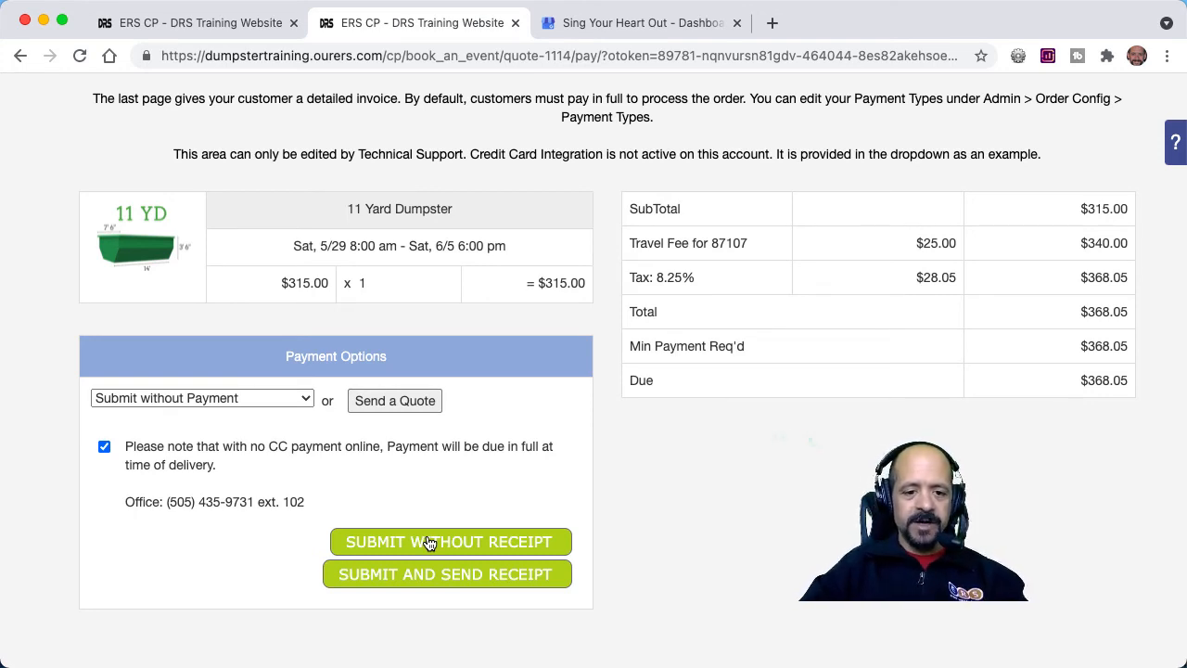
{"action": "left_click", "coordinate": [430, 542]}
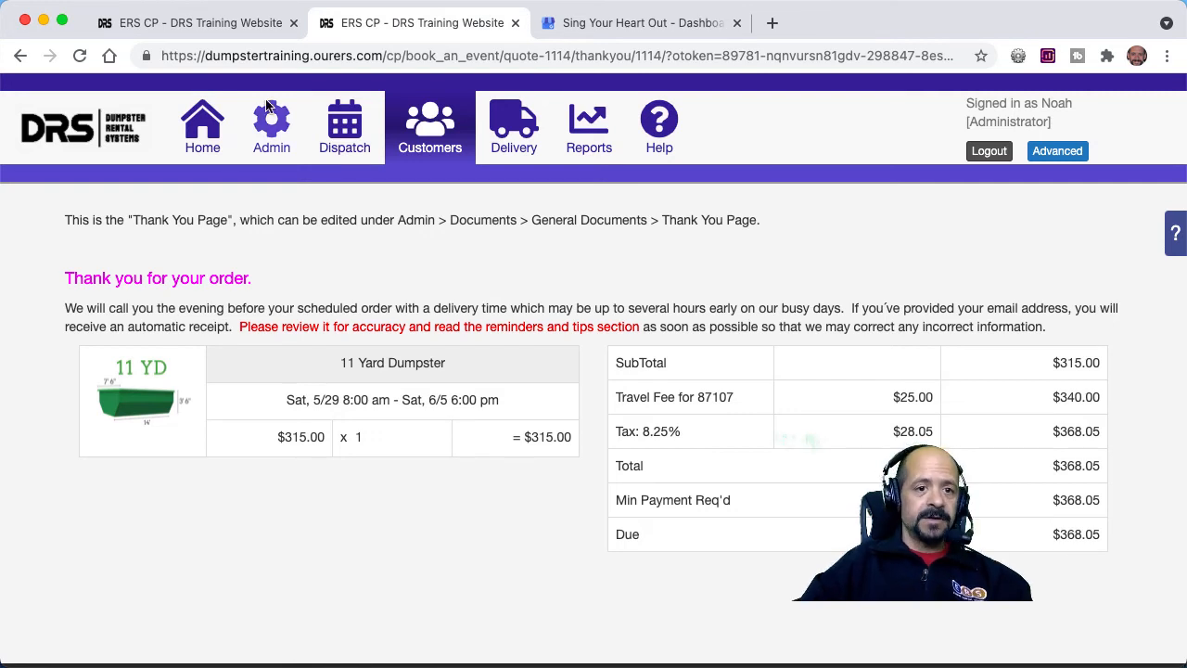
Open the Reviews message in the Automatic Text Messaging browser tab and send a test with the new order's ID and the customer's phone number.
{"action": "left_click", "coordinate": [218, 27]}
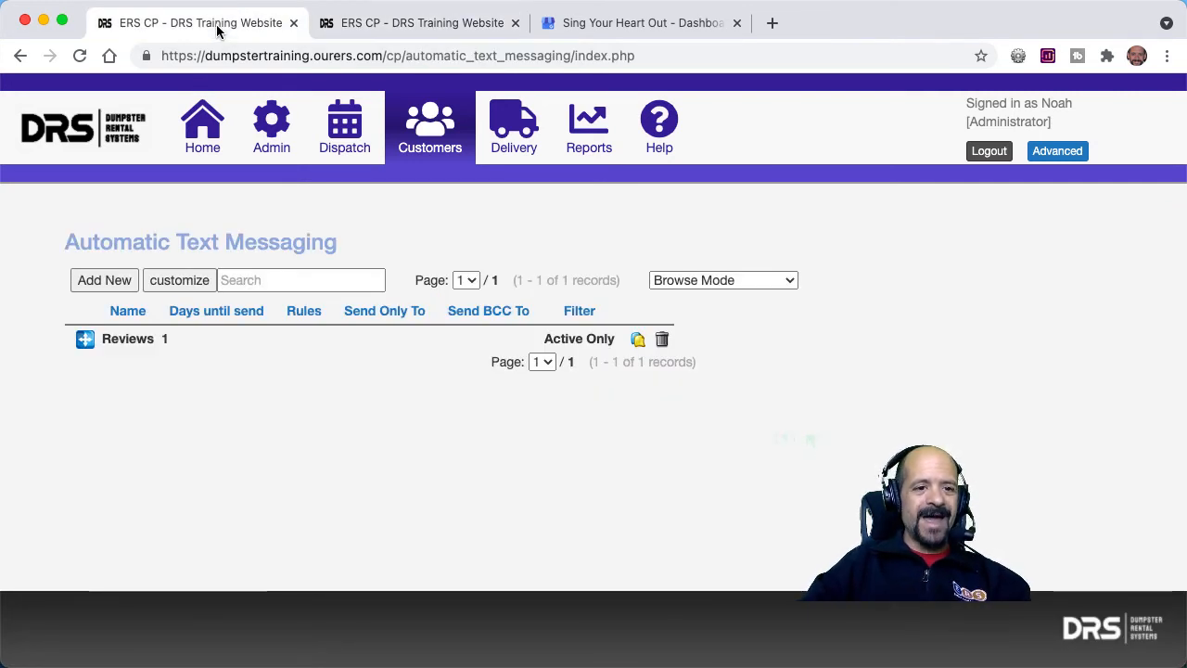
{"action": "left_click", "coordinate": [212, 347]}
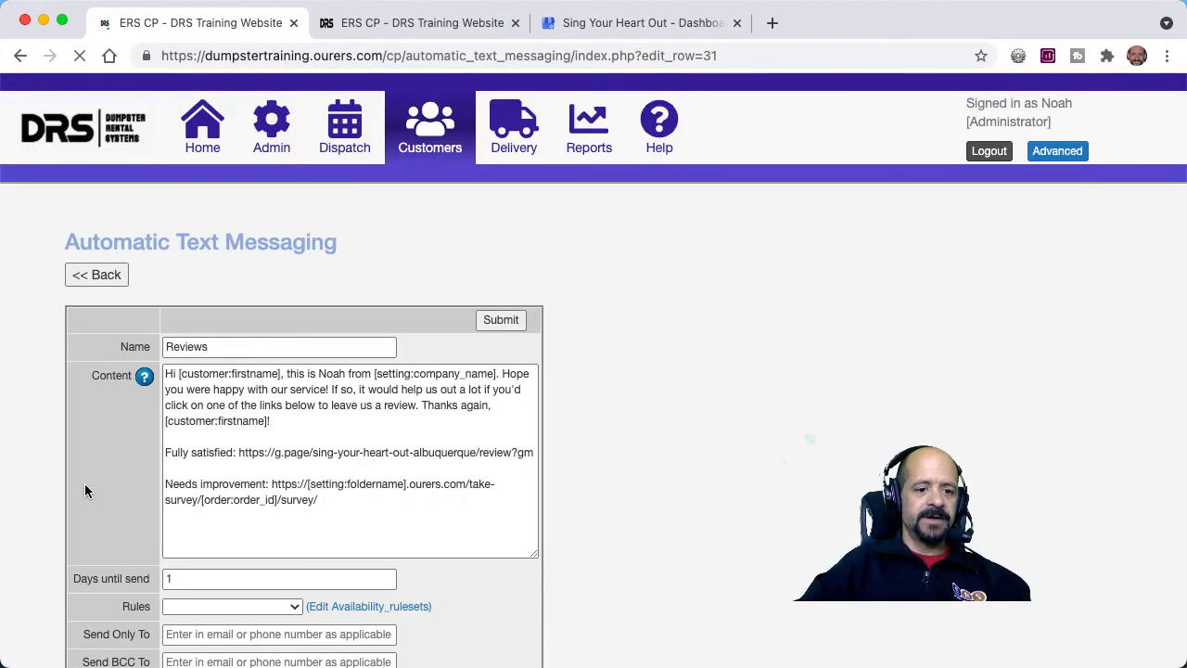
{"action": "scroll", "coordinate": [84, 490], "scroll_direction": "down", "scroll_amount": 5}
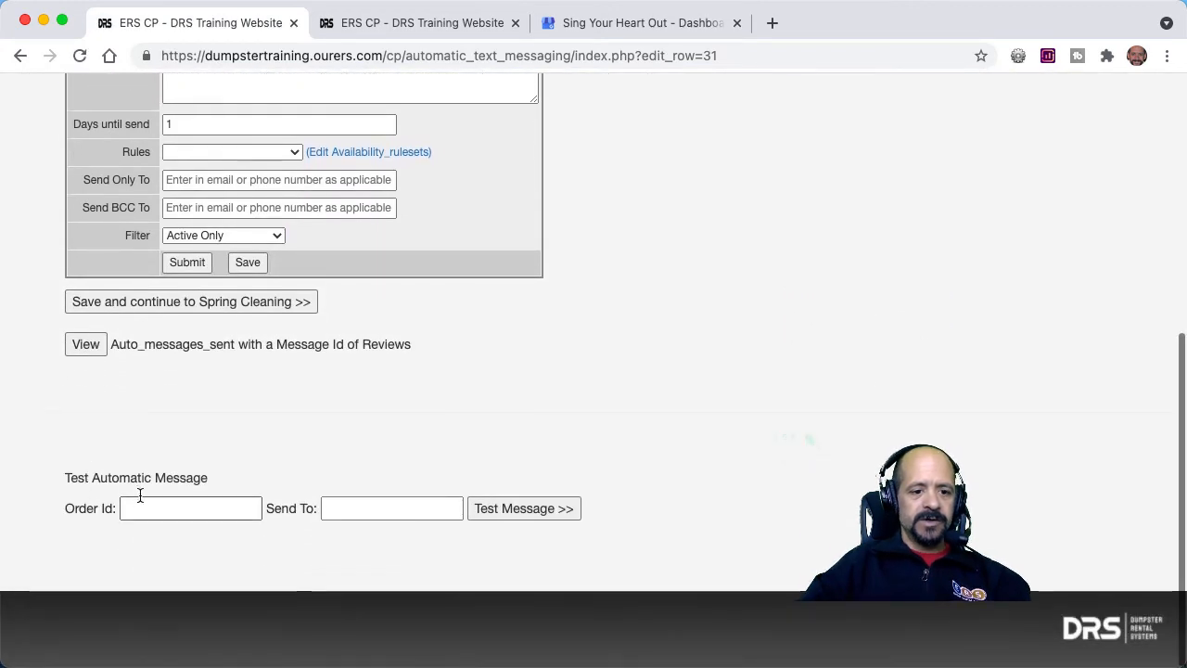
{"action": "left_click", "coordinate": [140, 506]}
{"action": "type", "text": "11"}
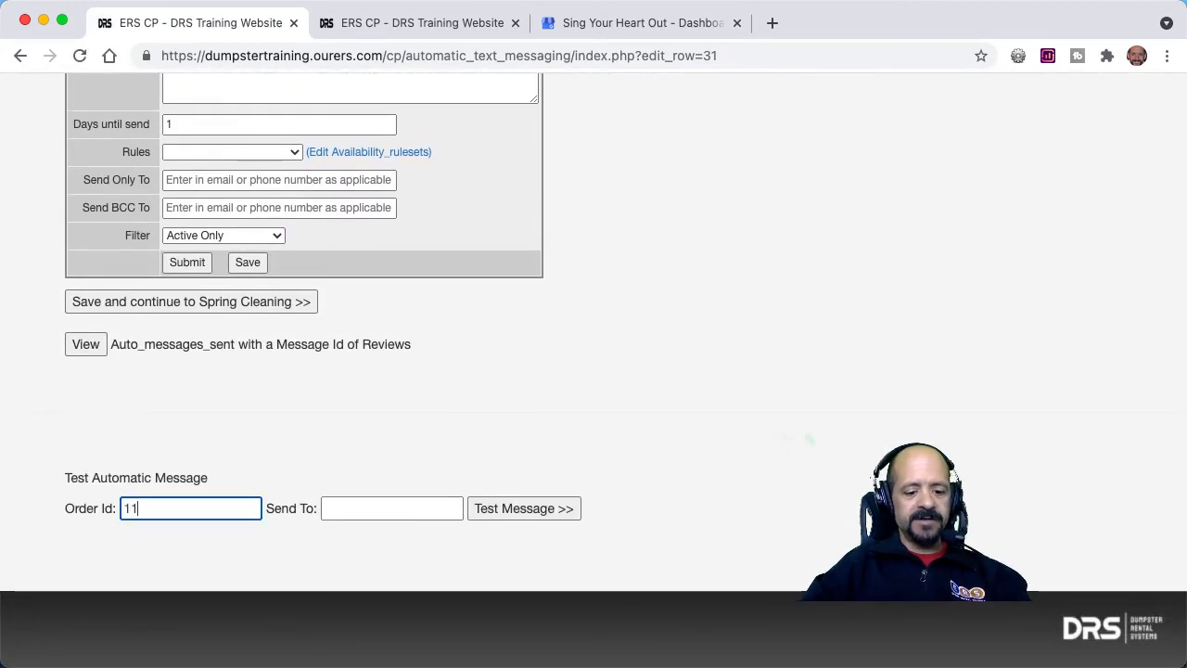
{"action": "type", "text": "14"}
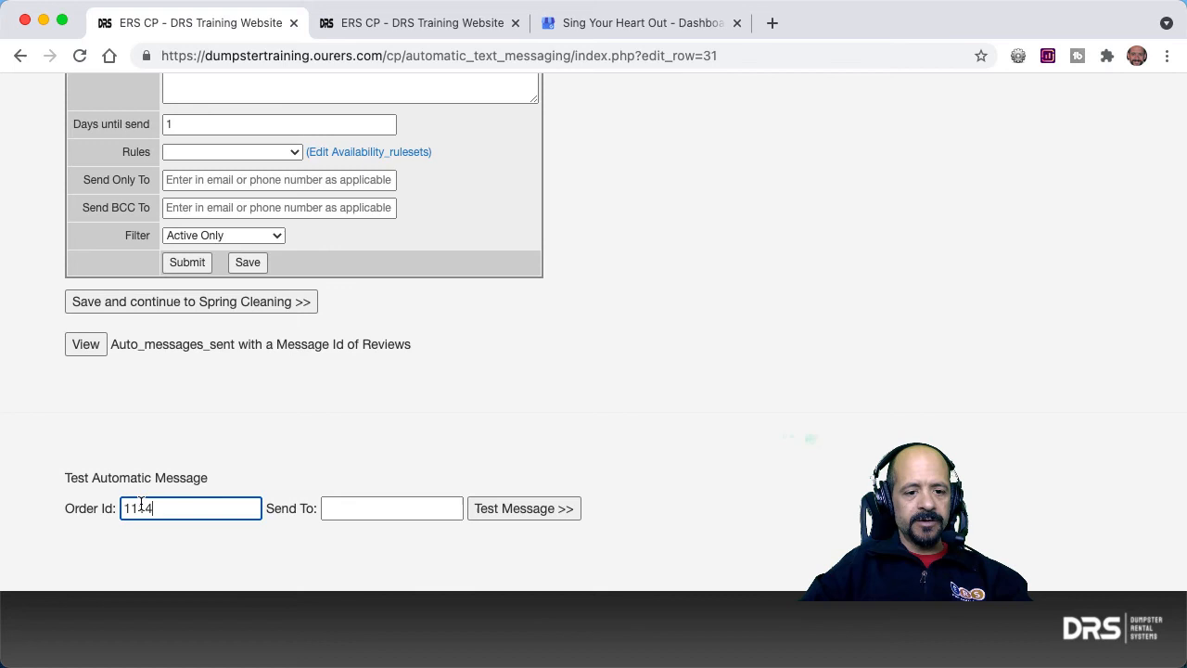
{"action": "left_click", "coordinate": [344, 509]}
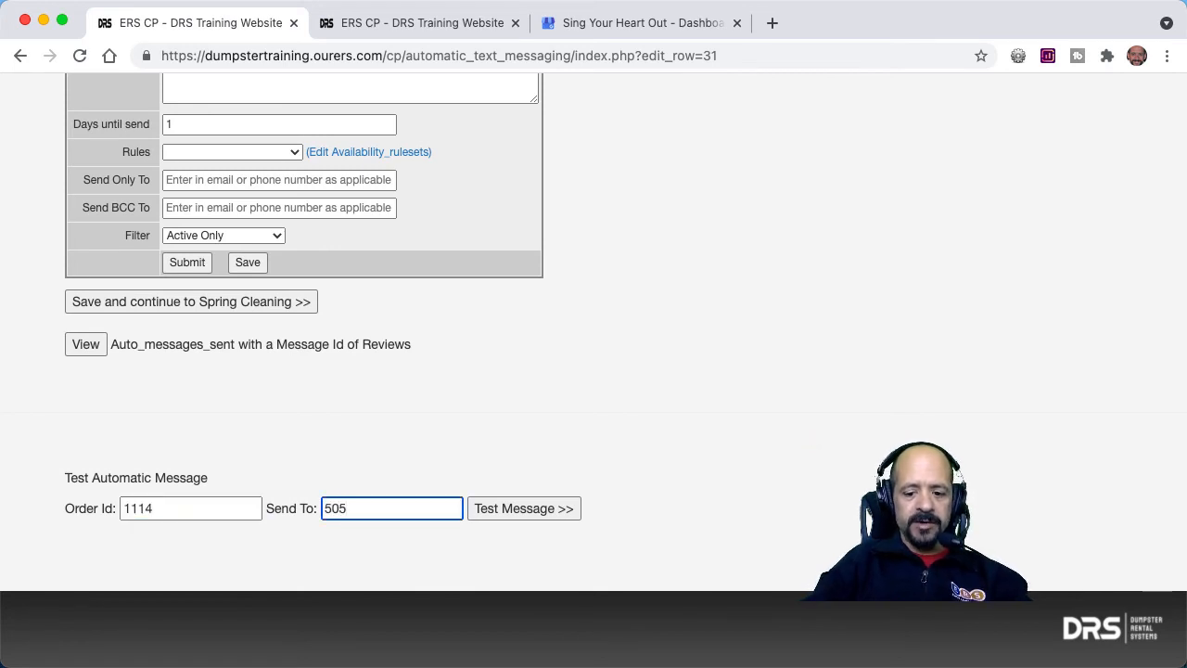
{"action": "left_click", "coordinate": [510, 517]}
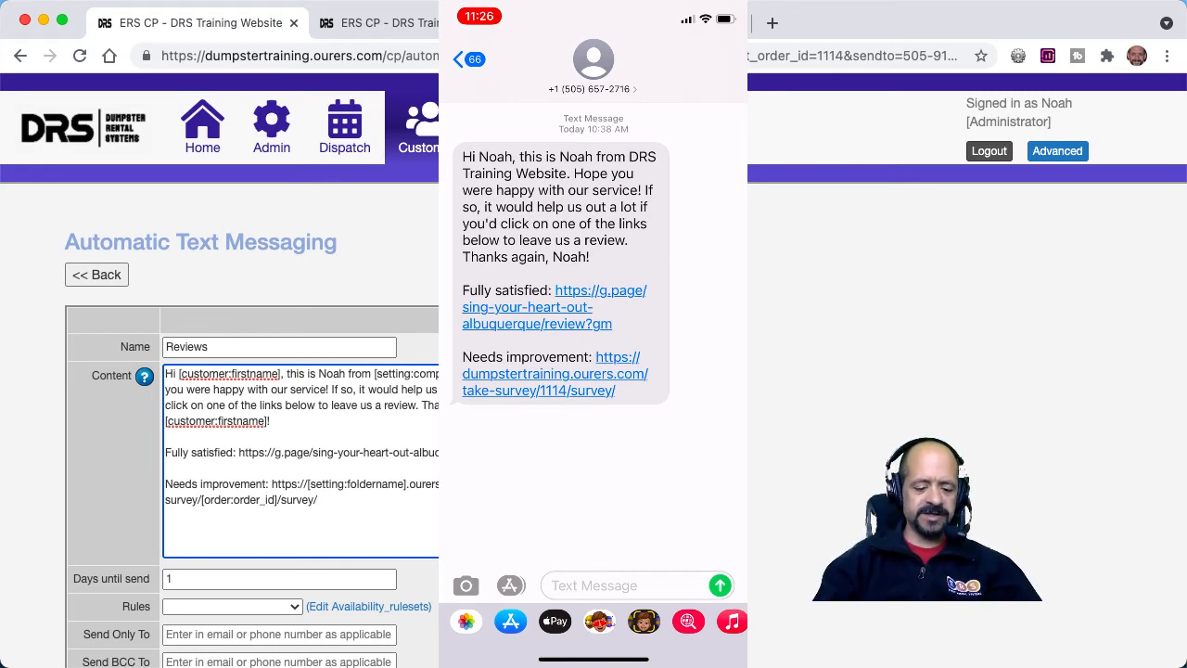
On the phone, open the text's Fully satisfied link, decline the saved-password update, and return to the message.
{"action": "left_click", "coordinate": [547, 308]}
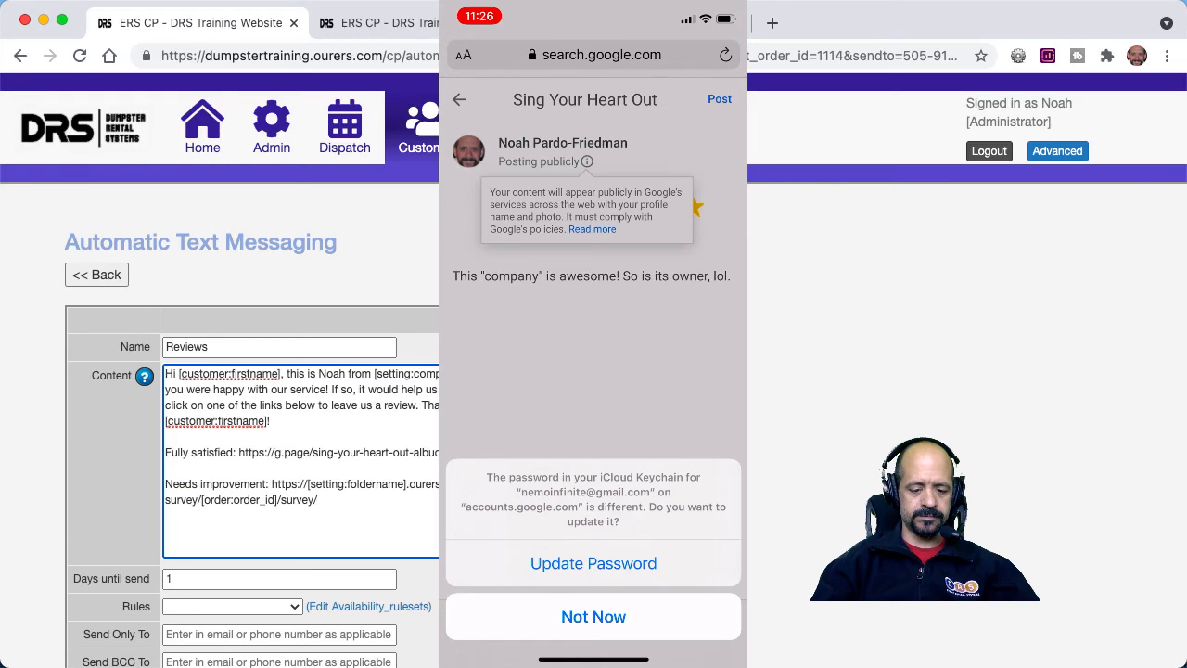
{"action": "left_click", "coordinate": [593, 617]}
{"action": "left_click_drag", "start_coordinate": [520, 658], "coordinate": [705, 659]}
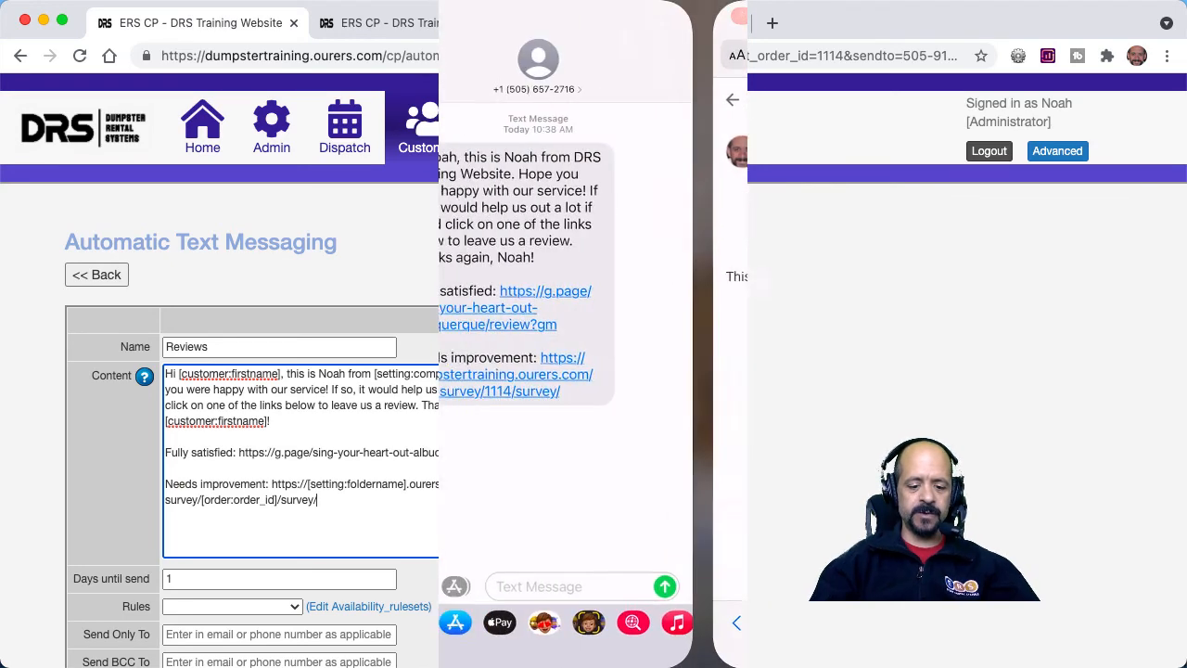
Open the text's Needs improvement link and look through the survey form's questions.
{"action": "left_click", "coordinate": [555, 374]}
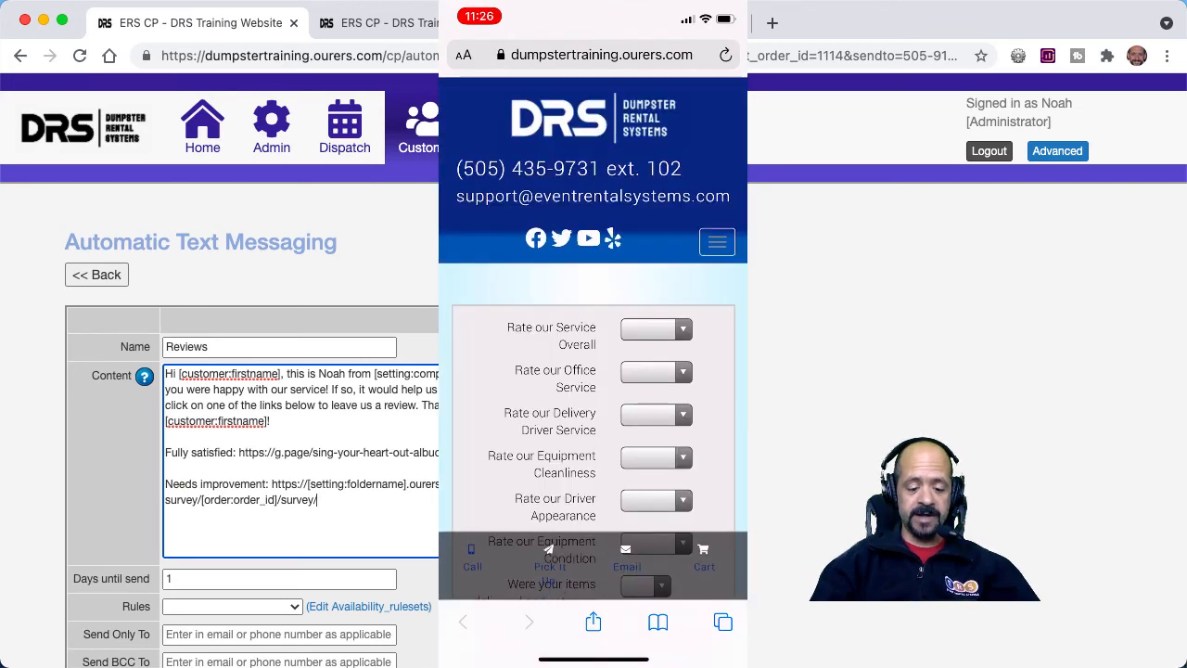
{"action": "scroll", "coordinate": [593, 371], "scroll_direction": "down", "scroll_amount": 2}
{"action": "scroll", "coordinate": [594, 370], "scroll_direction": "down", "scroll_amount": 3}
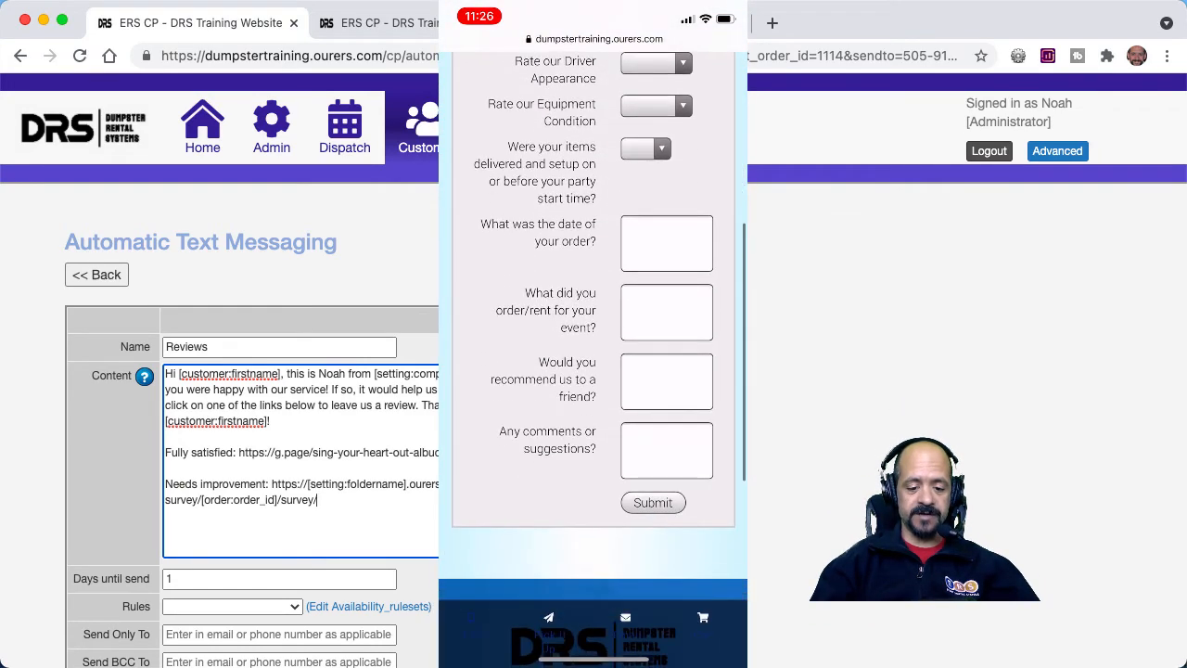
{"action": "scroll", "coordinate": [594, 371], "scroll_direction": "up", "scroll_amount": 5}
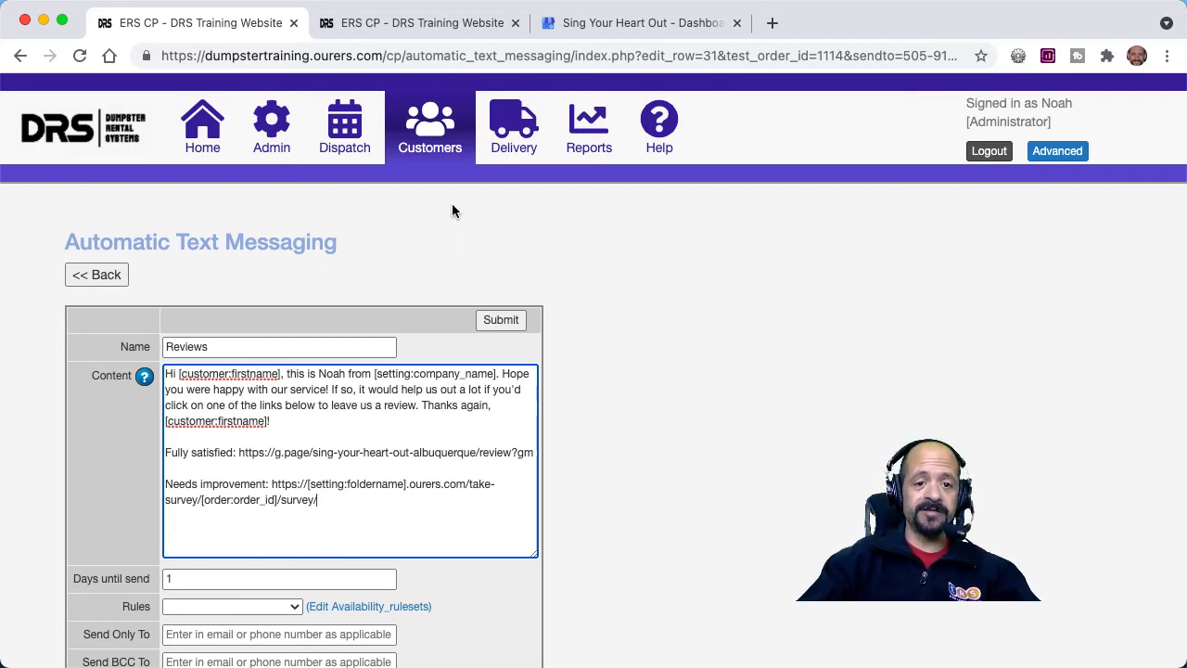
Switch to the order's browser tab, open the Survey record in Setup Surveys, and examine its questions and answer options.
{"action": "left_click", "coordinate": [440, 25]}
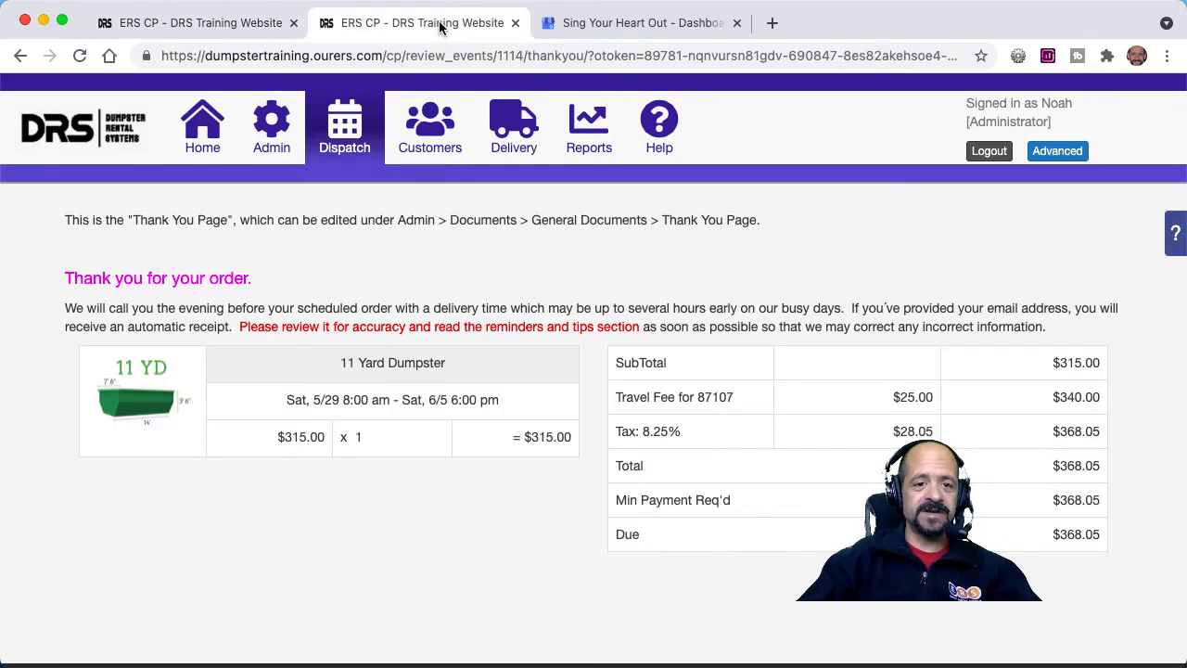
{"action": "left_click", "coordinate": [278, 137]}
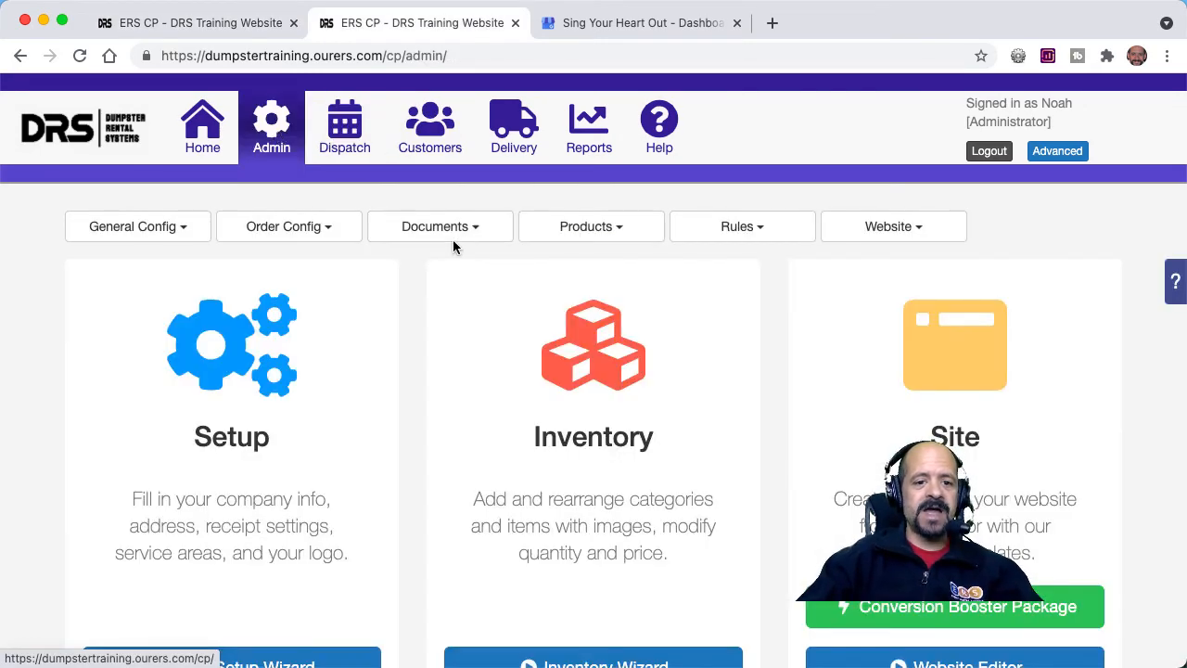
{"action": "left_click", "coordinate": [455, 237]}
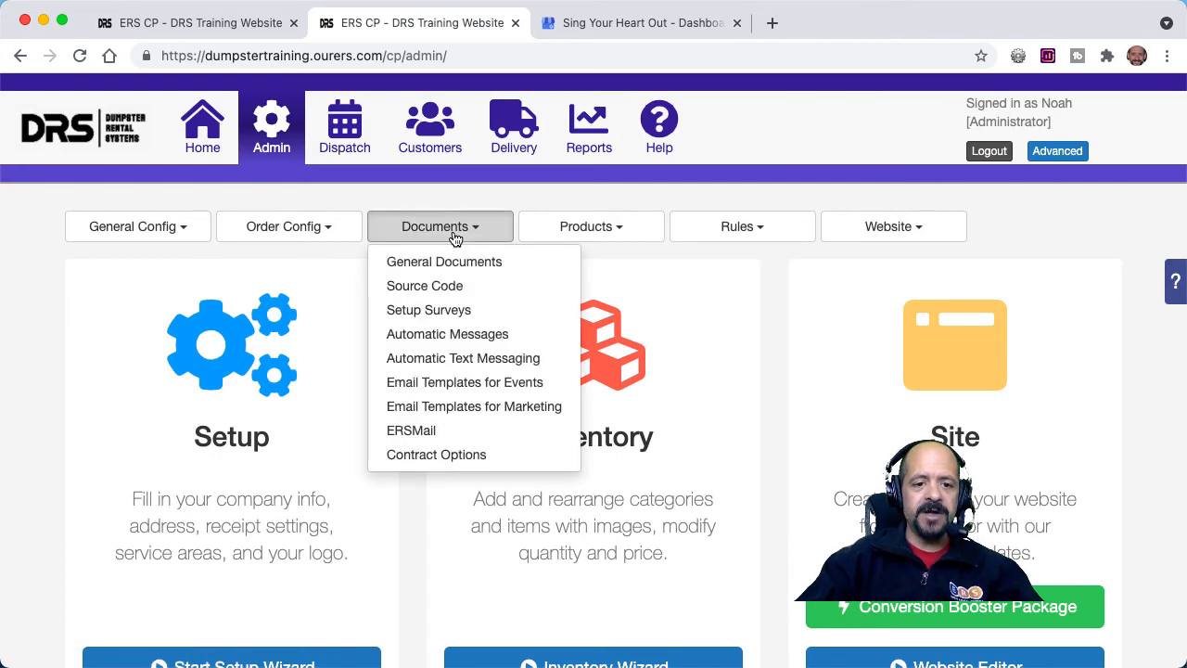
{"action": "left_click", "coordinate": [436, 309]}
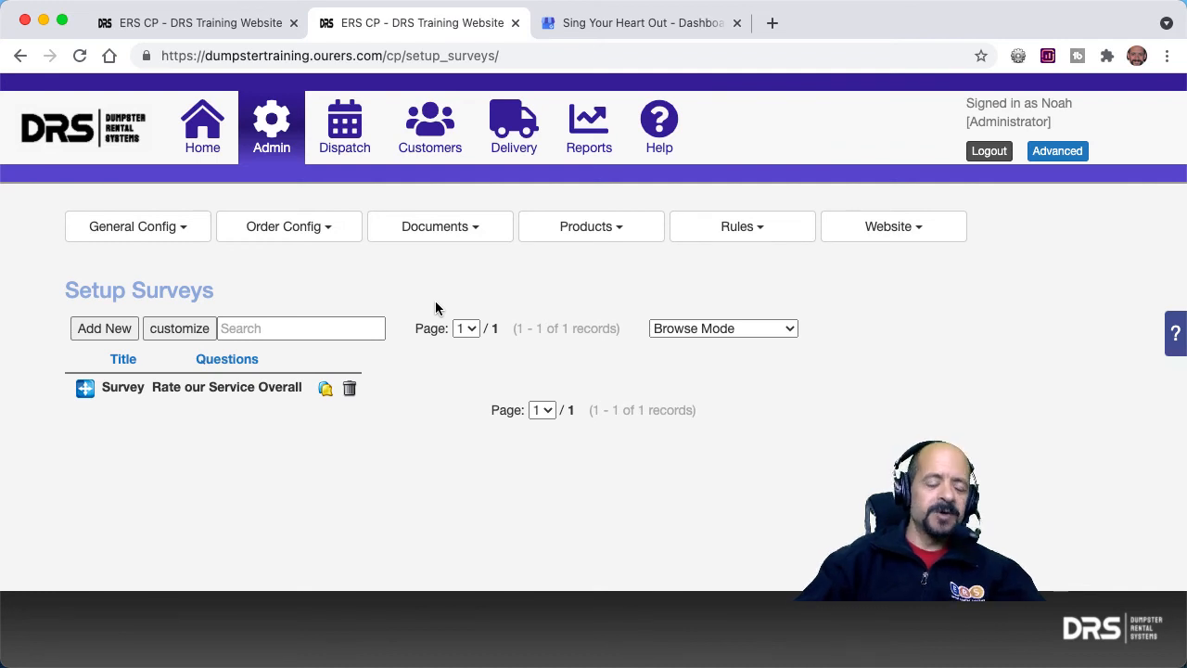
{"action": "left_click", "coordinate": [256, 397]}
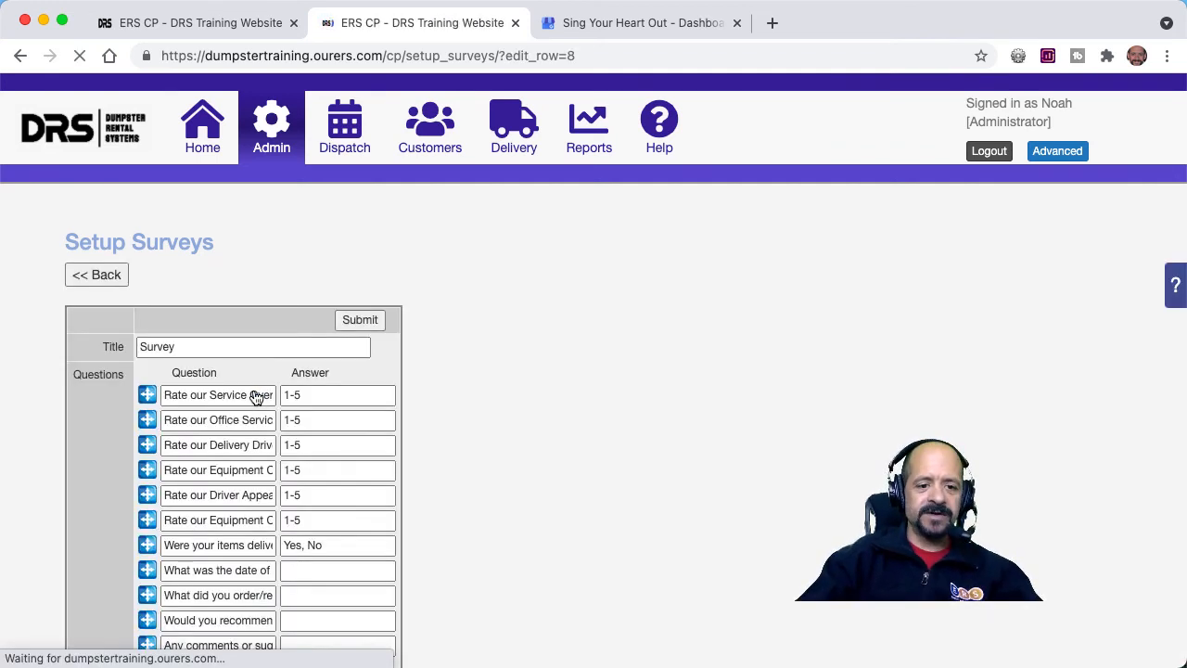
{"action": "scroll", "coordinate": [514, 472], "scroll_direction": "down", "scroll_amount": 5}
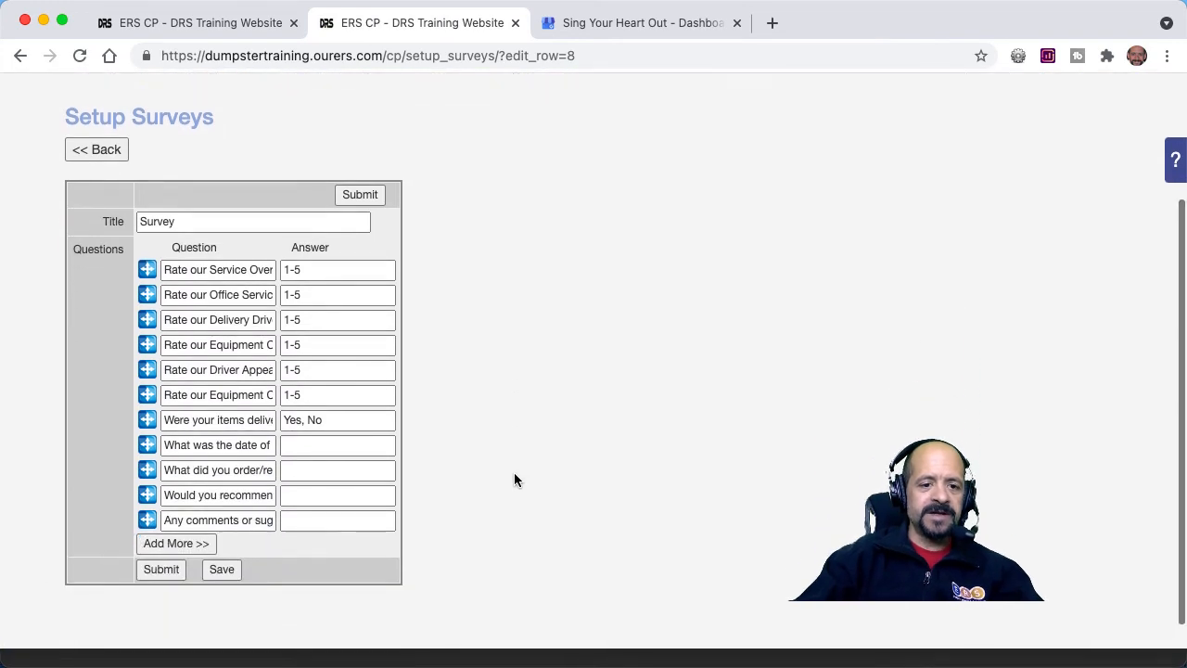